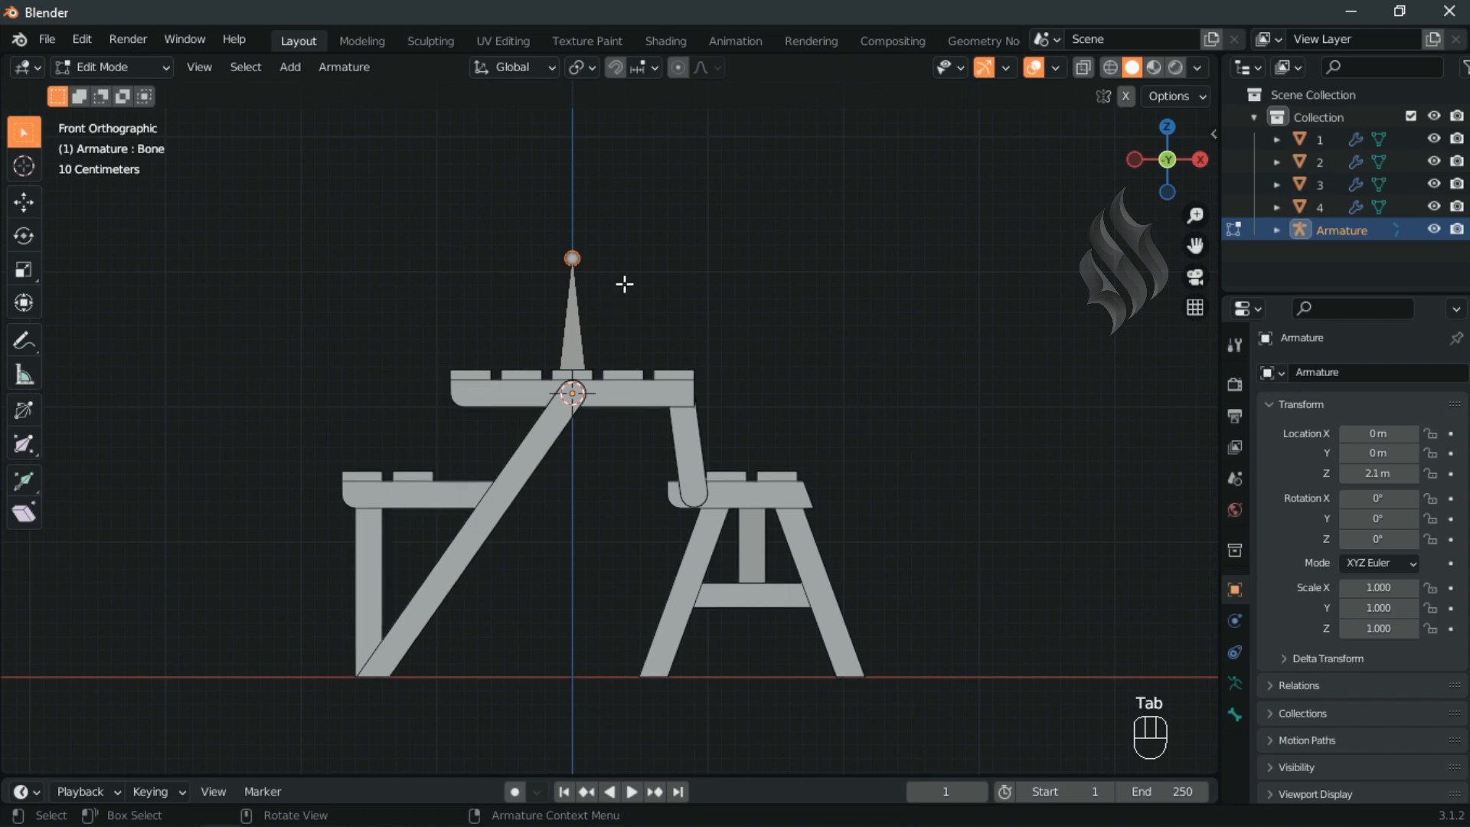
Set the pivot point to the 3D cursor and rotate the bone 90° about it in the front view
key("period")
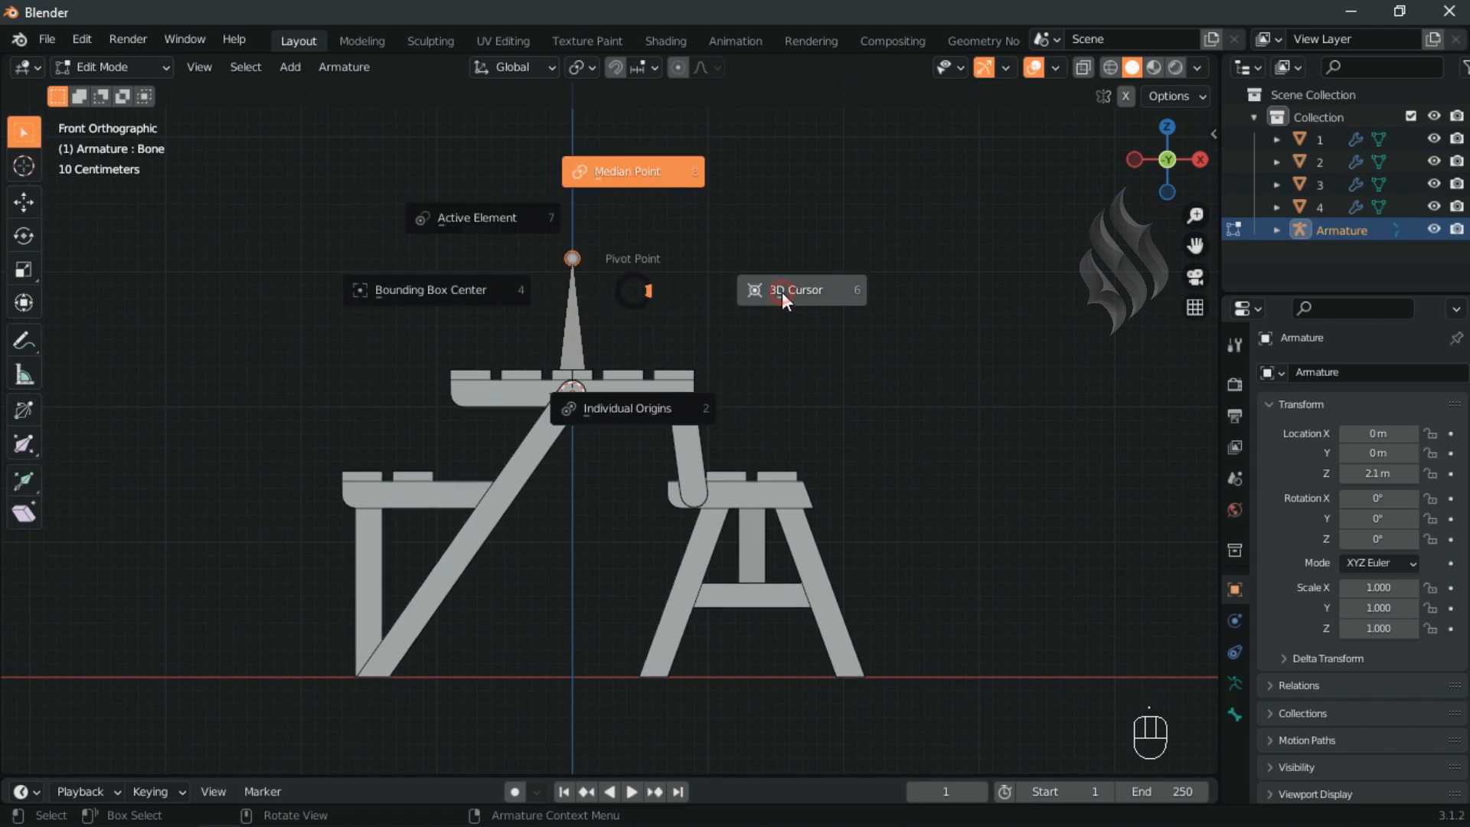
left_click(782, 291)
type("r90")
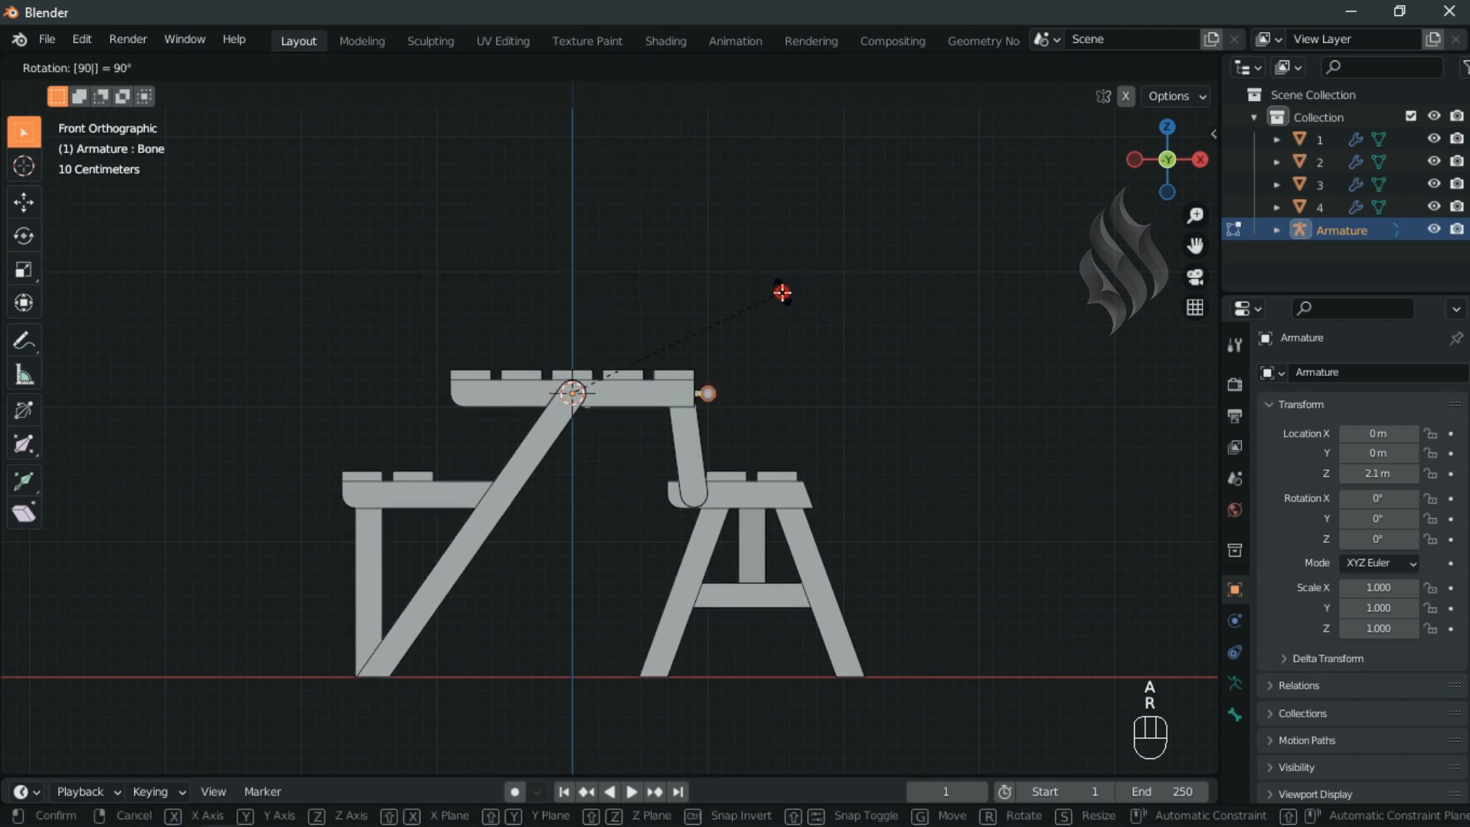
left_click(795, 294)
Enable Names and In Front in the armature's viewport display, and turn on X-ray shading
left_click(1234, 682)
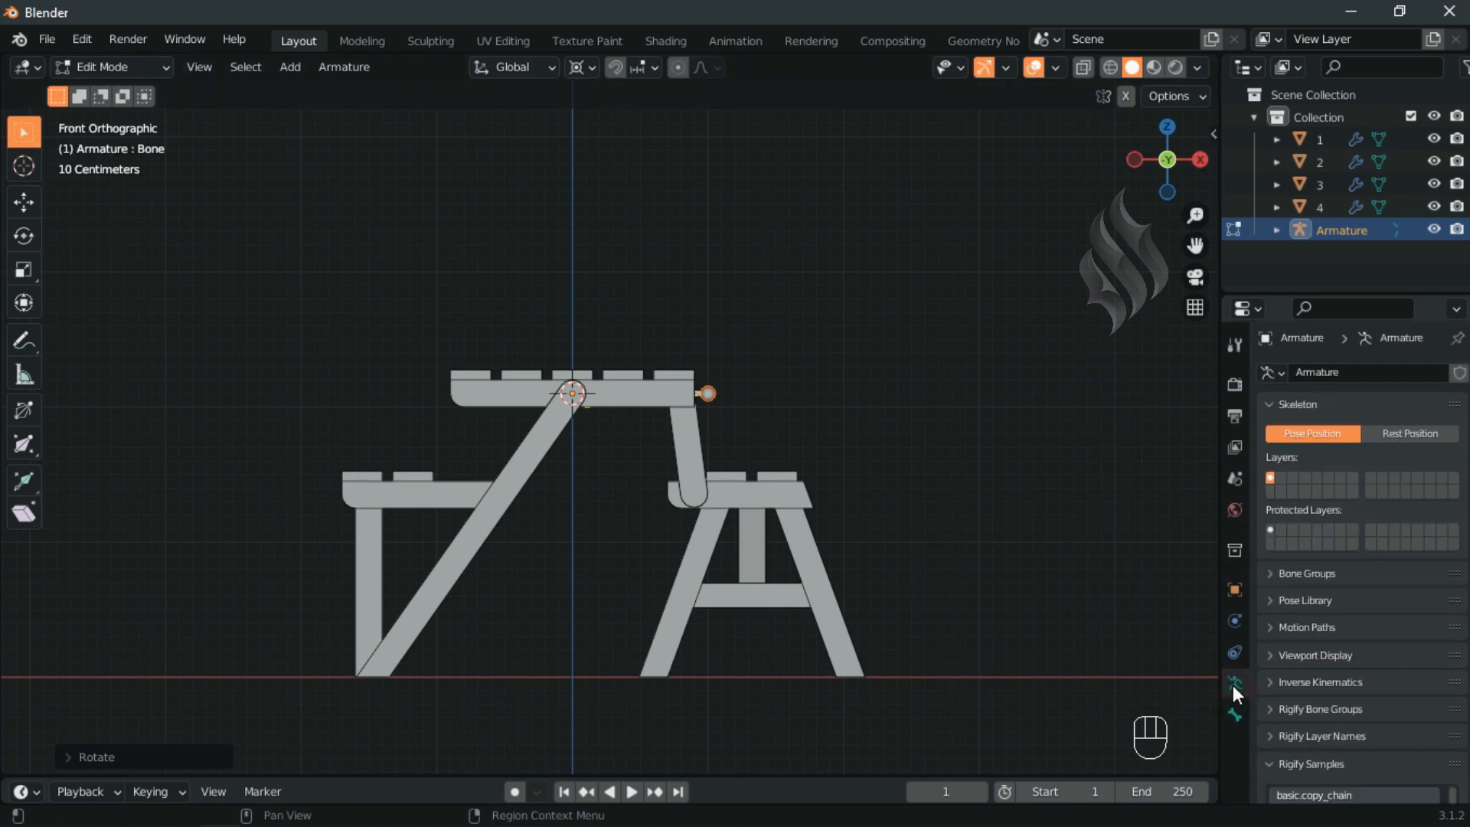
left_click(1305, 656)
left_click_drag(1353, 707, 1353, 772)
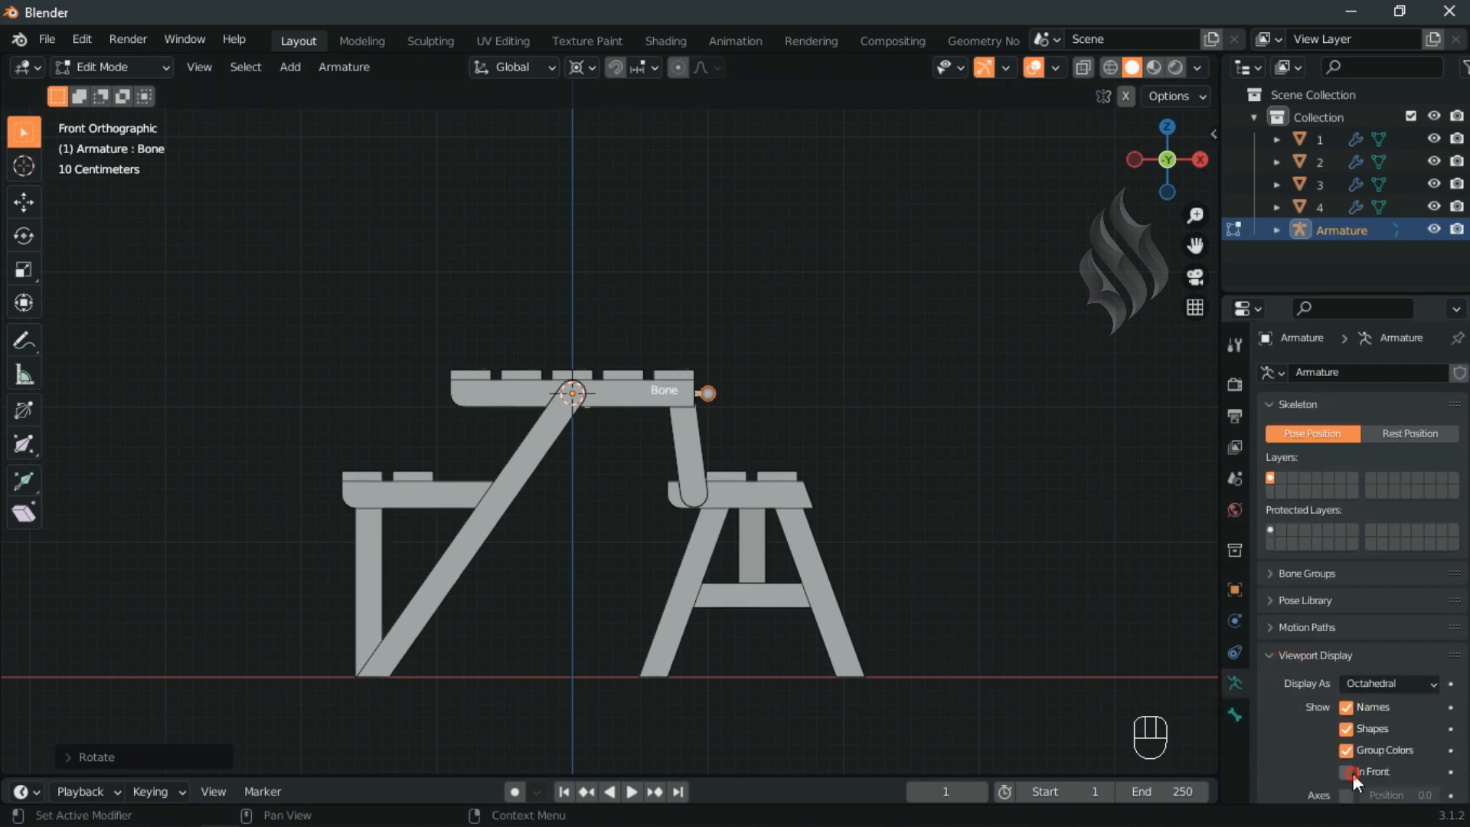
left_click(1082, 68)
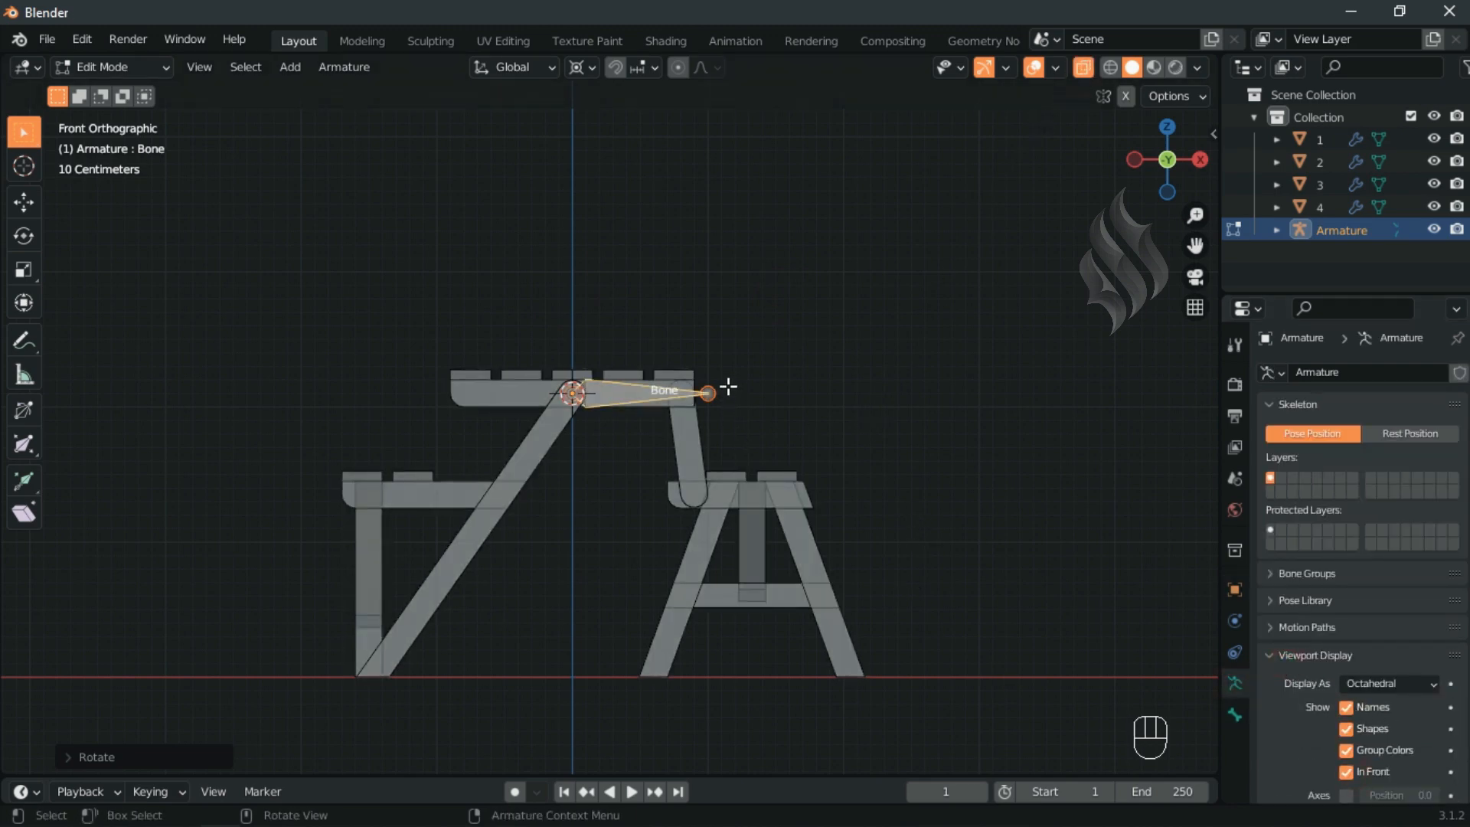
Move the tip of the horizontal bone -0.2 m along X to the hinge at the tabletop's end
middle_click_drag(728, 386, 735, 301, "ctrl")
left_click(806, 358)
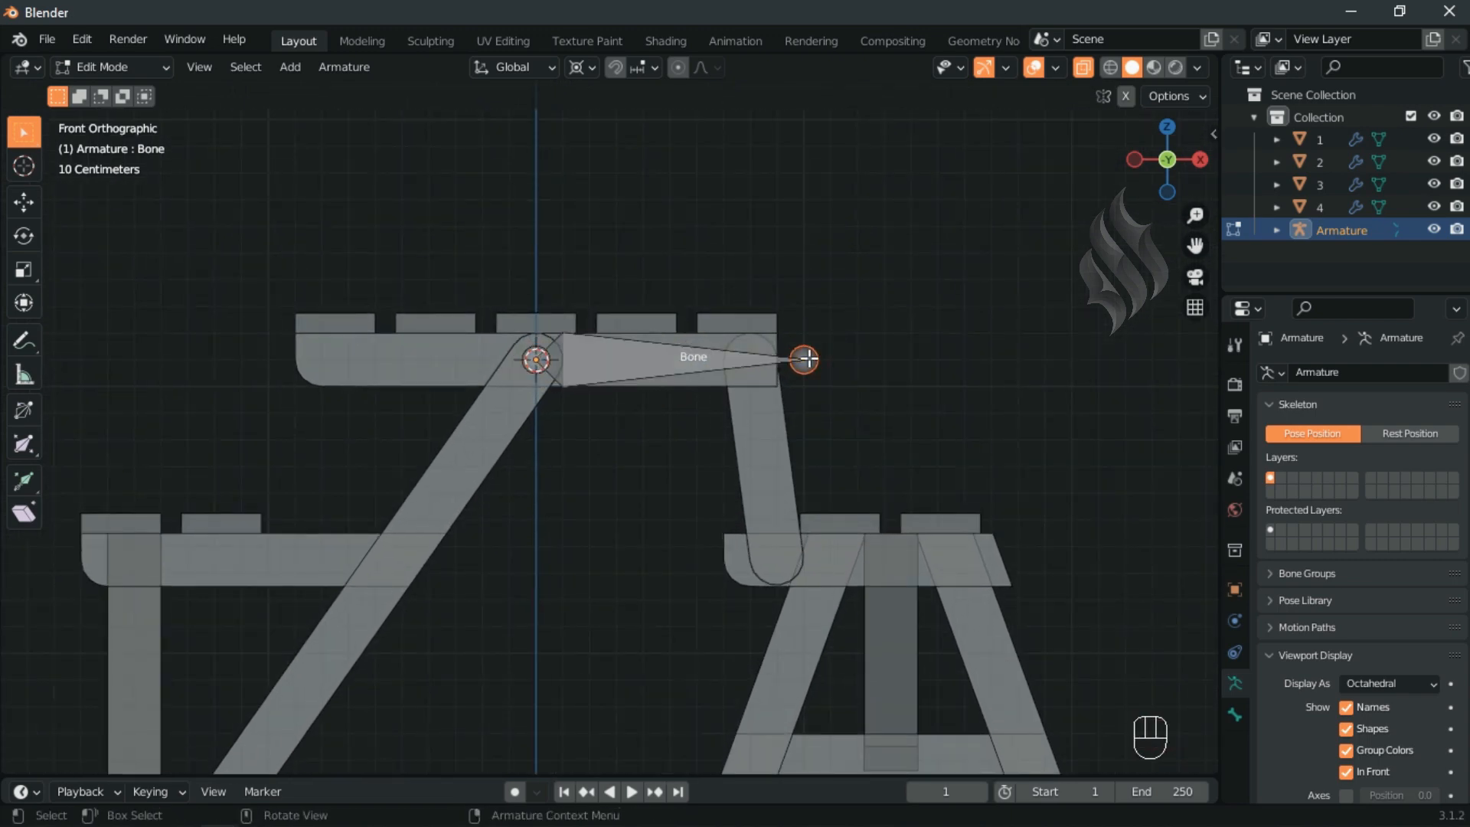
type("gx-.2")
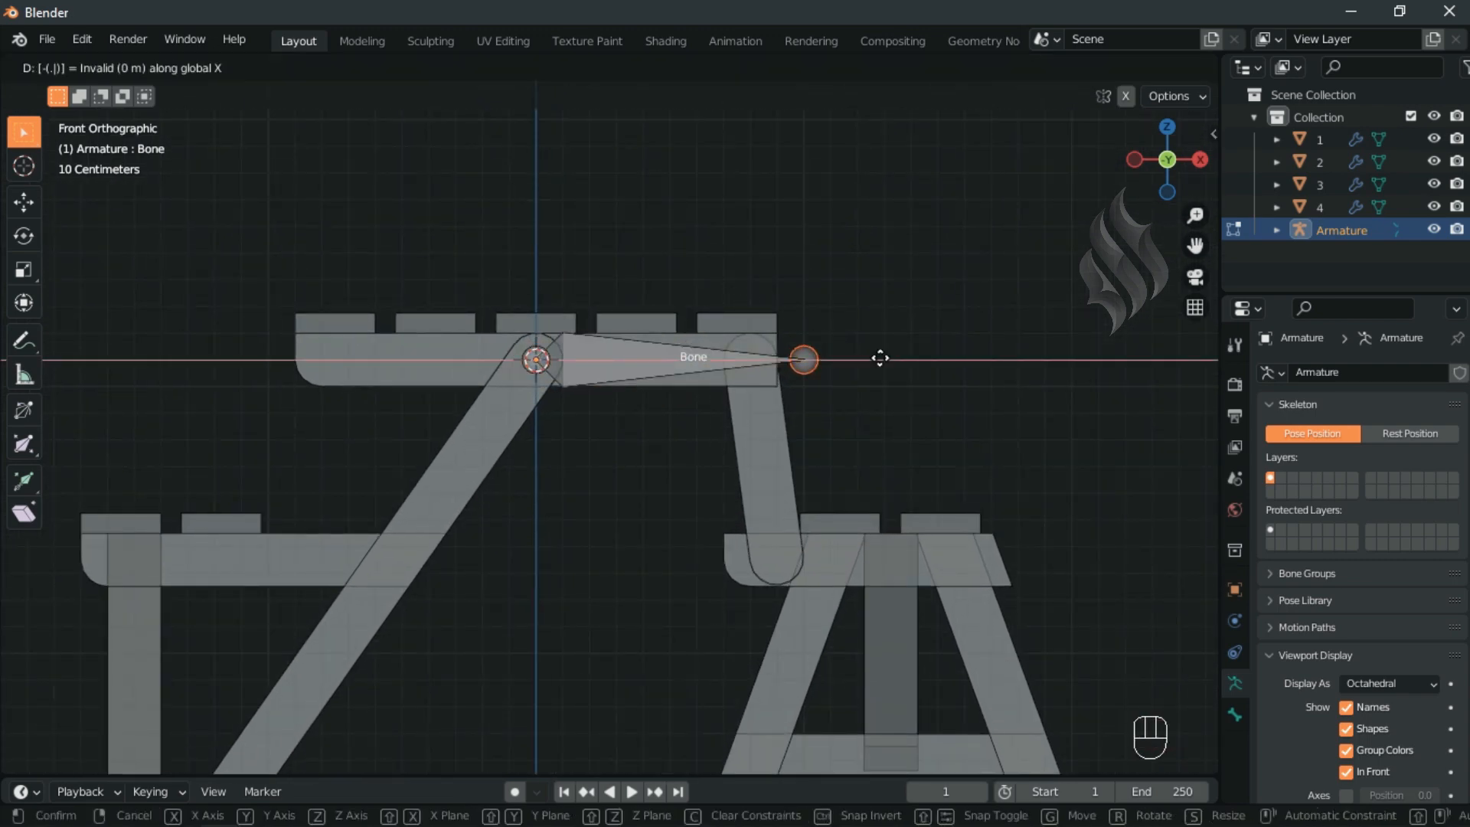
key("Return")
Extrude a second bone -0.75 m along Z from the tip and shift its end 0.1 m along X to the lower hinge
type("e")
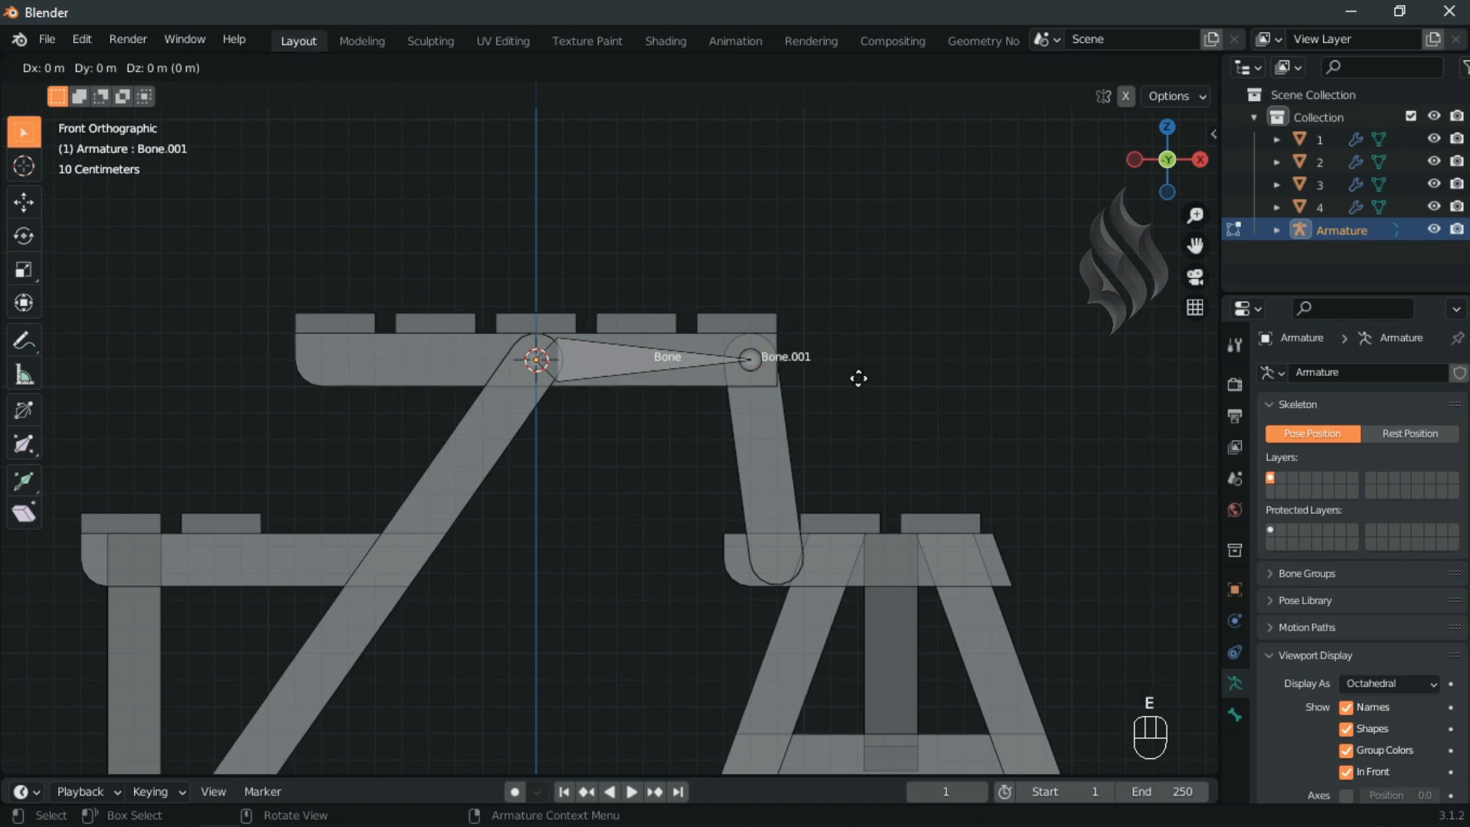
type("z-.75")
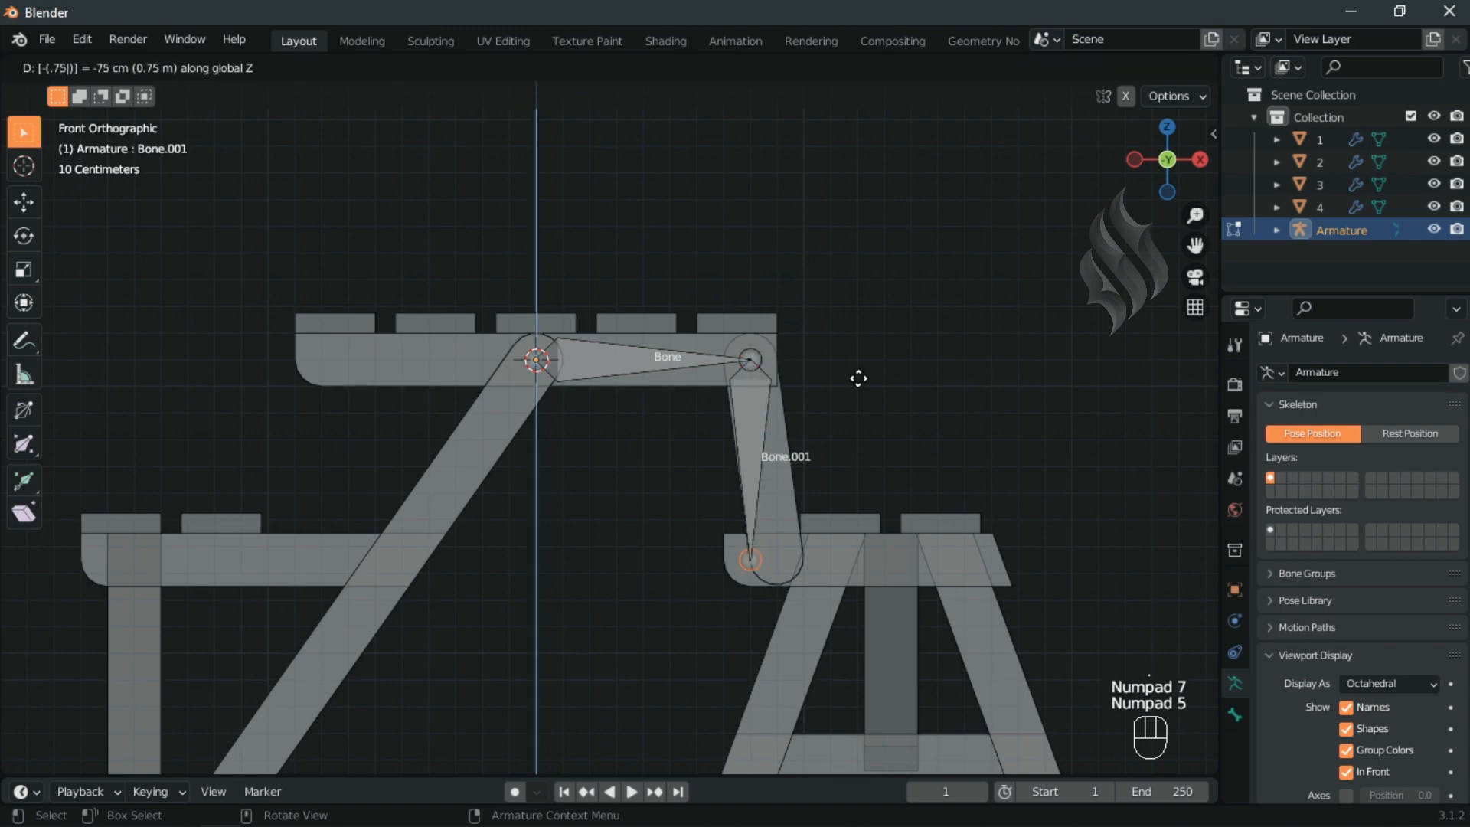
key("Return")
type("gx")
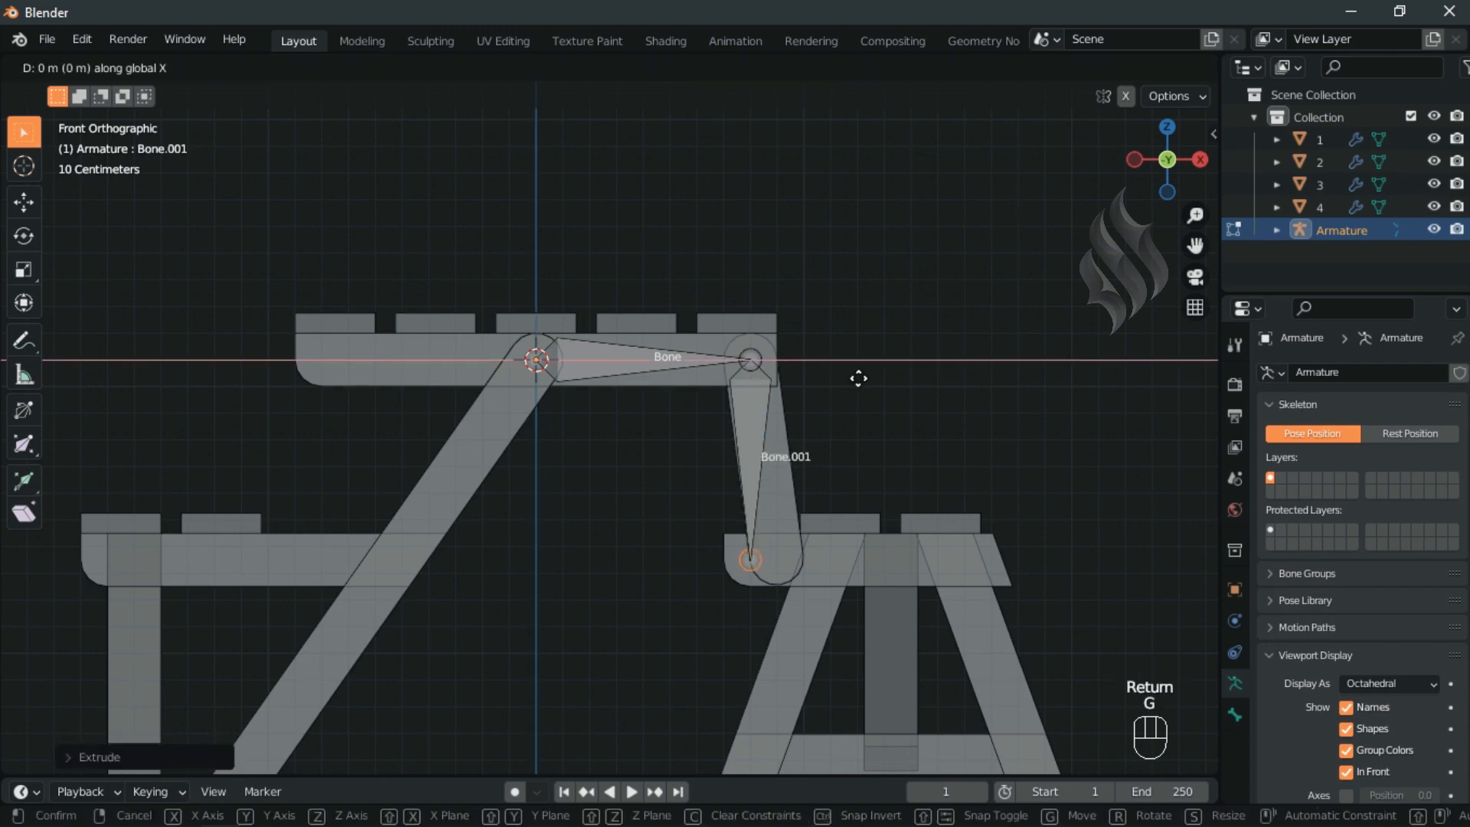
type(".1")
key("Return")
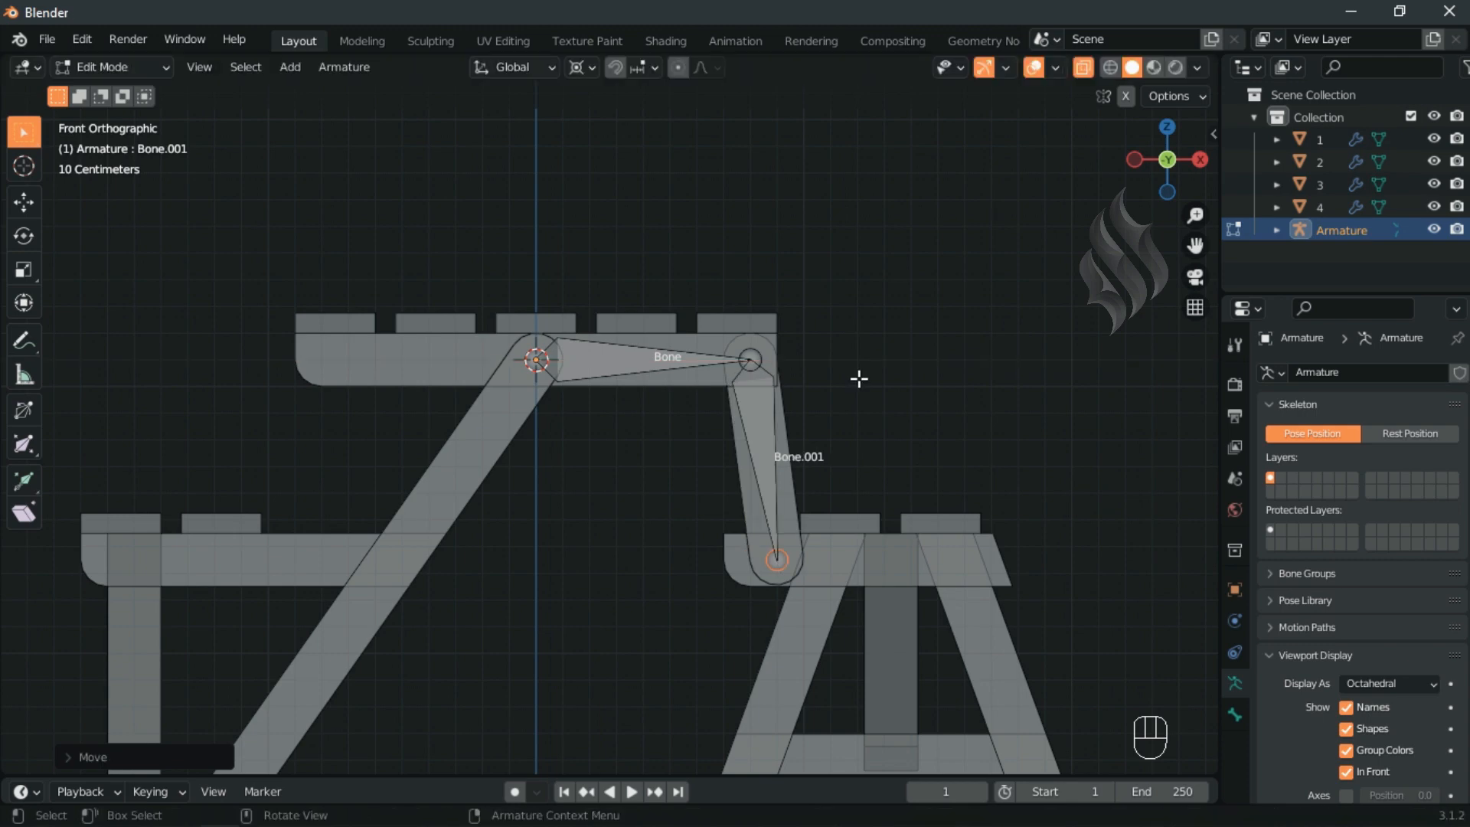
Extrude a third bone 0.85 m along X from the lower hinge through the bench seat
key("e")
type("x")
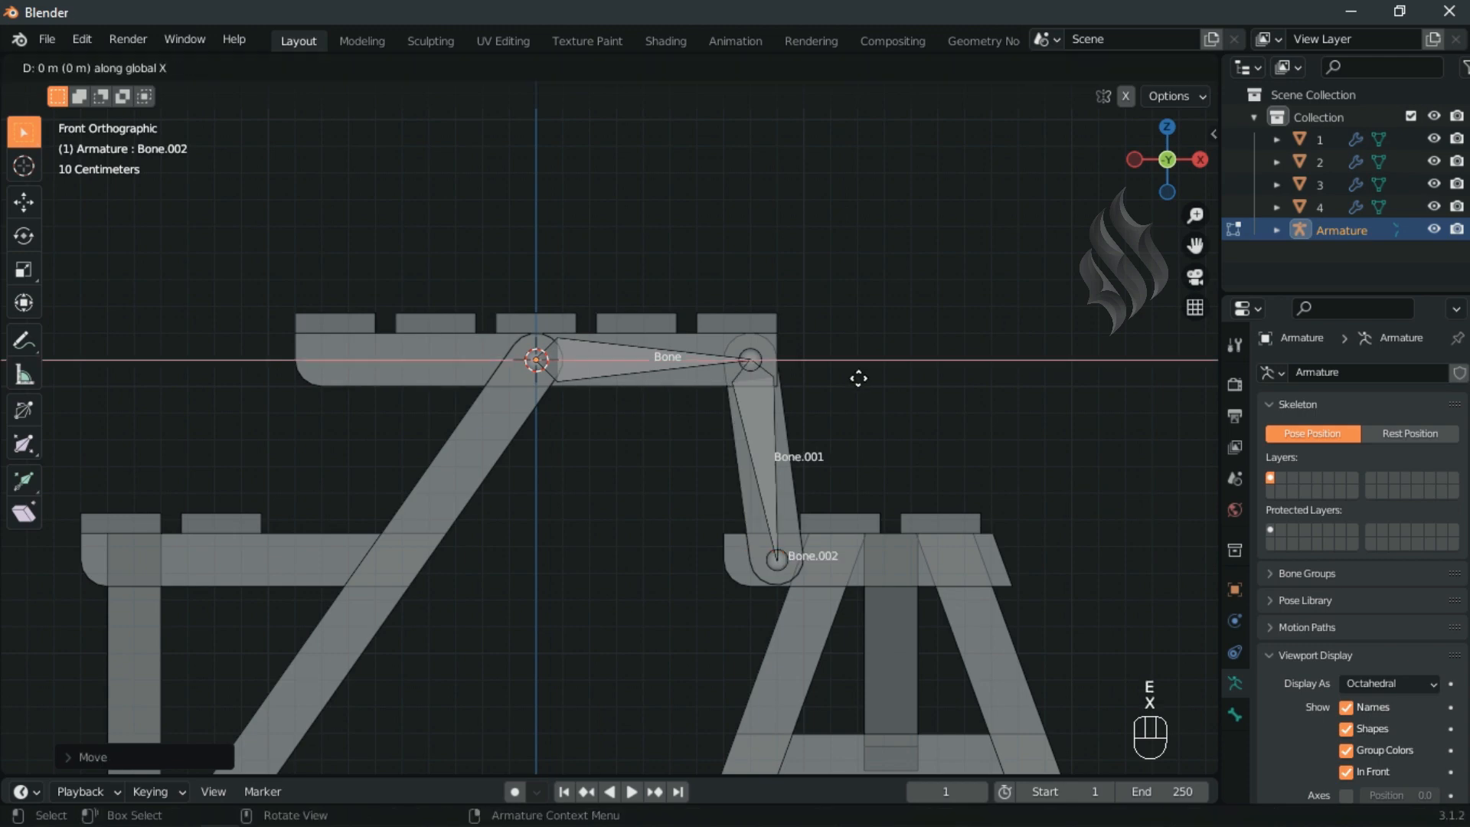
type("85")
key("Return")
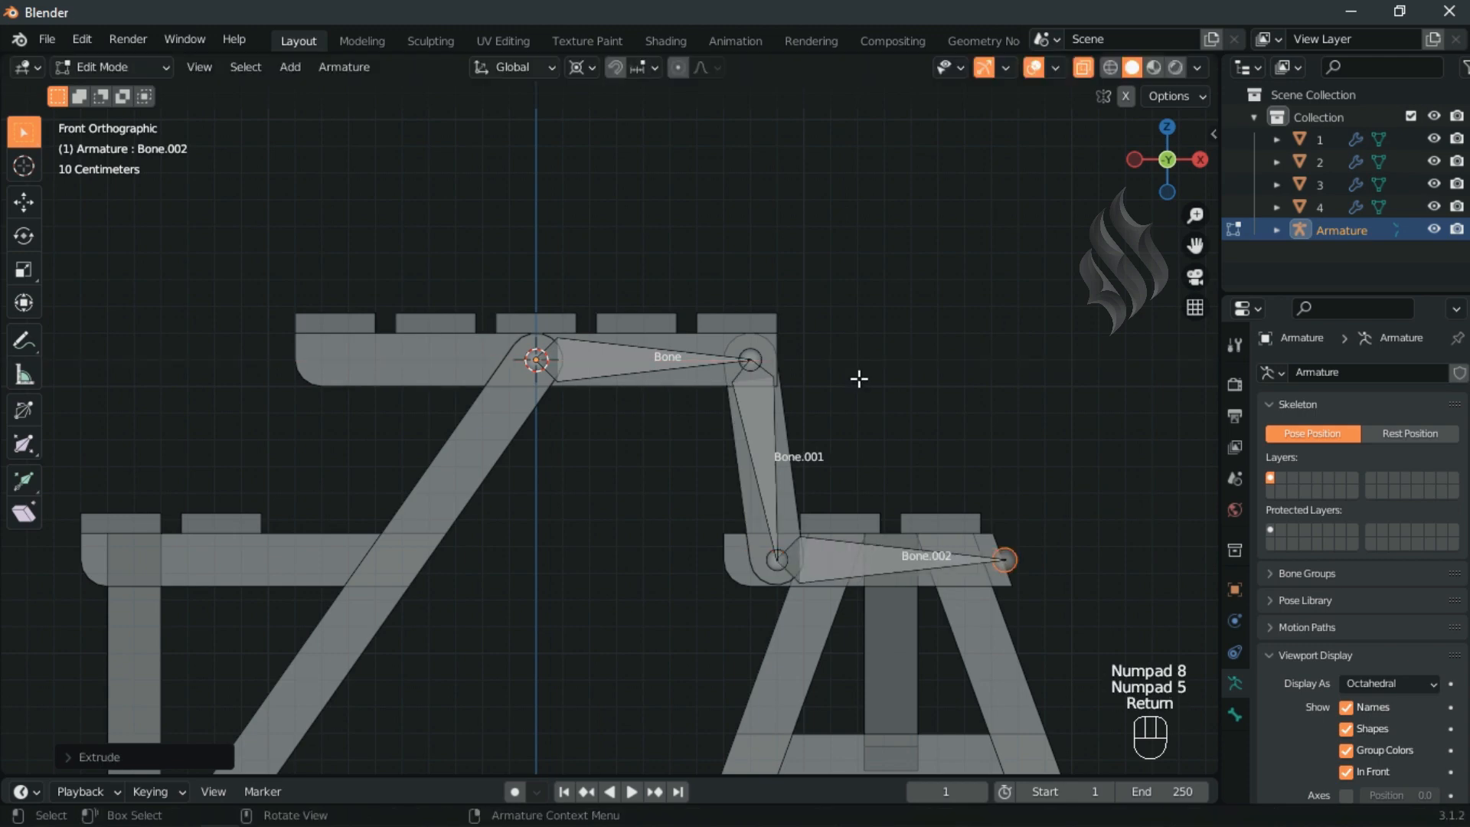
Reverse the direction of Bone.002 and separate it into its own armature
left_click(833, 558)
key("alt+f")
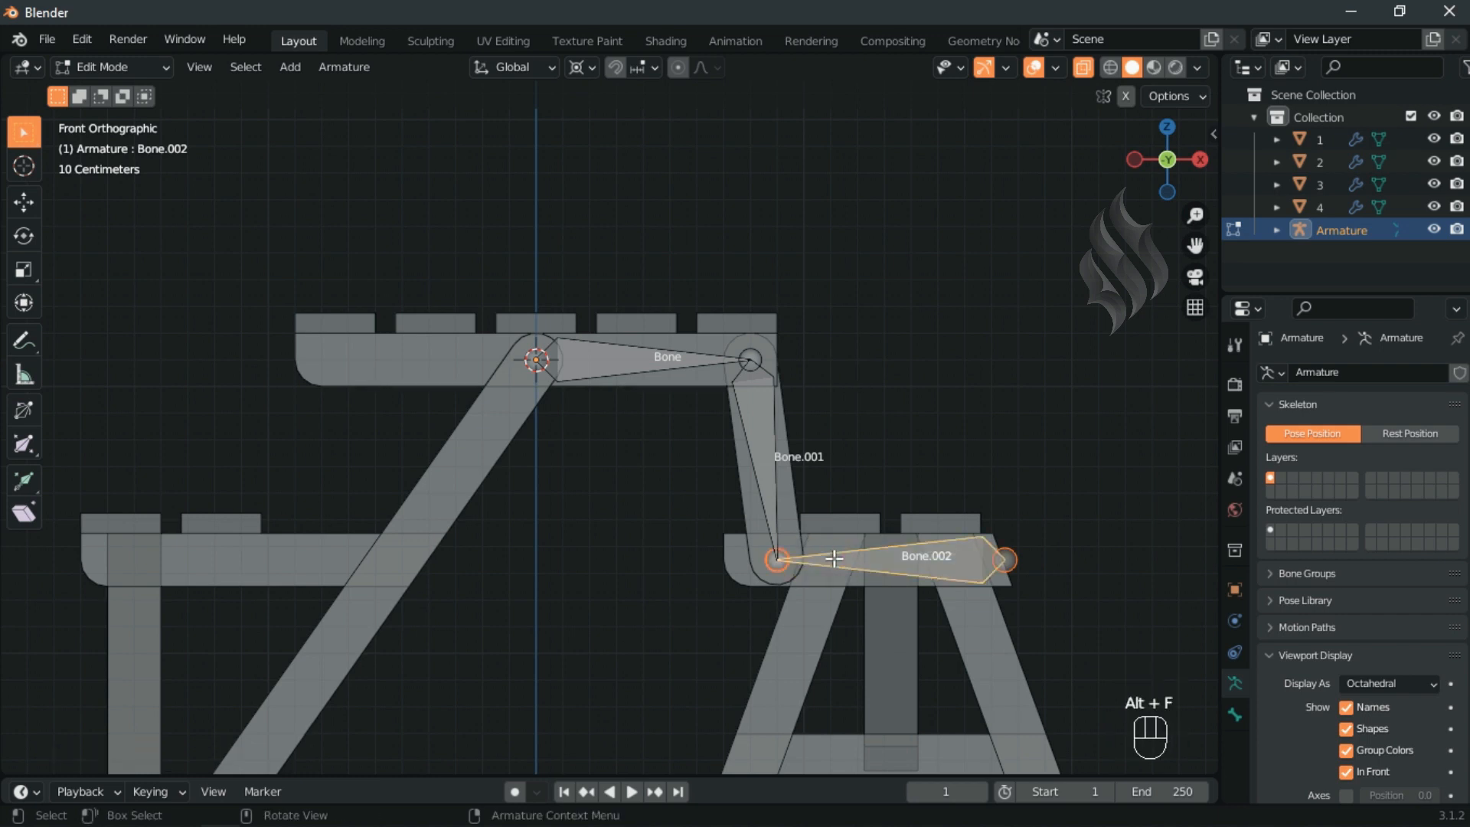
key("p")
left_click(833, 558)
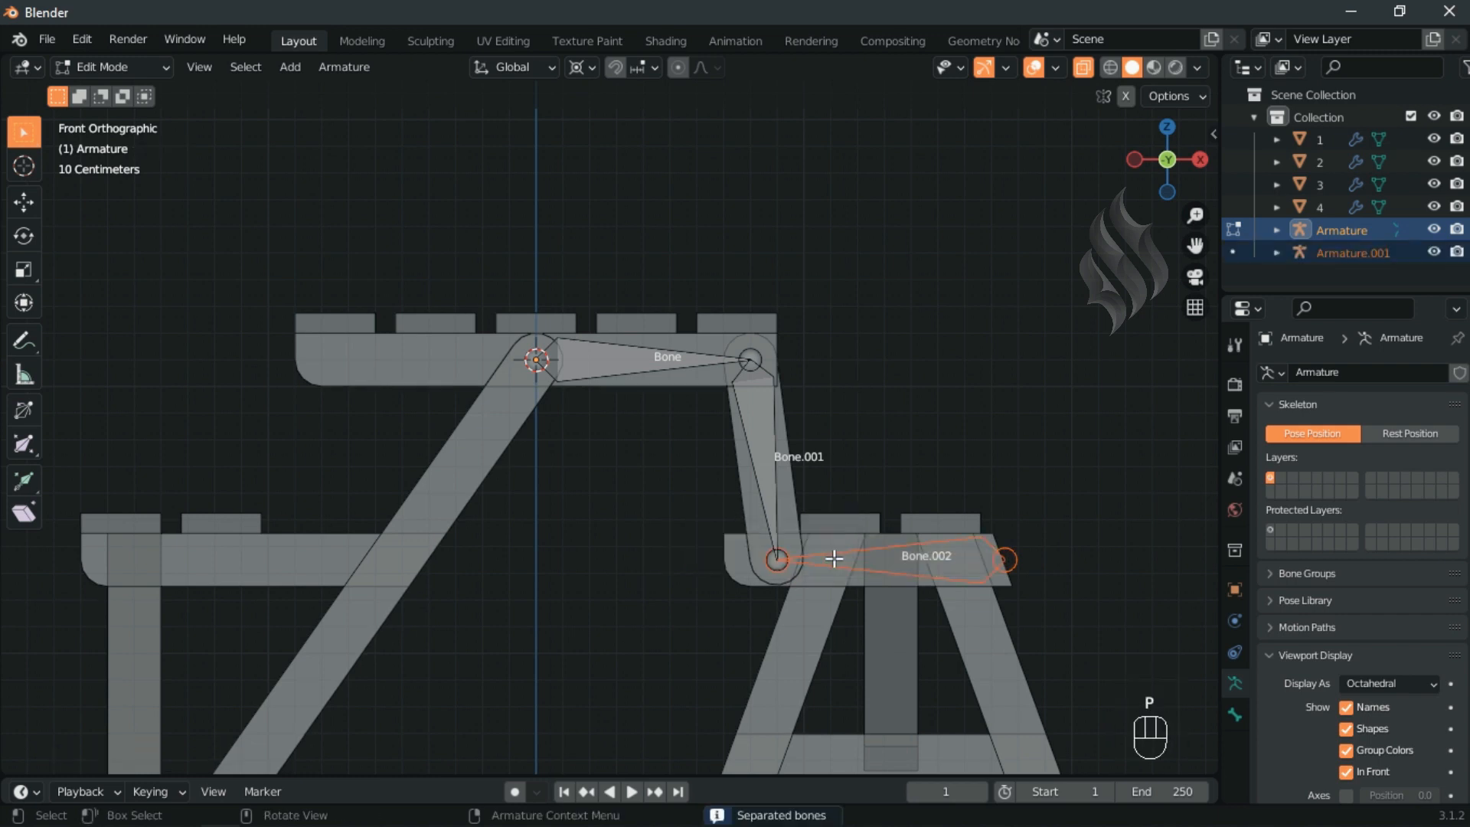
In Armature.001, extrude a bone 0.75 m along Z from Bone.002's tip and move its end -0.1 m along X to the upper hinge
key("Tab")
left_click(1012, 553)
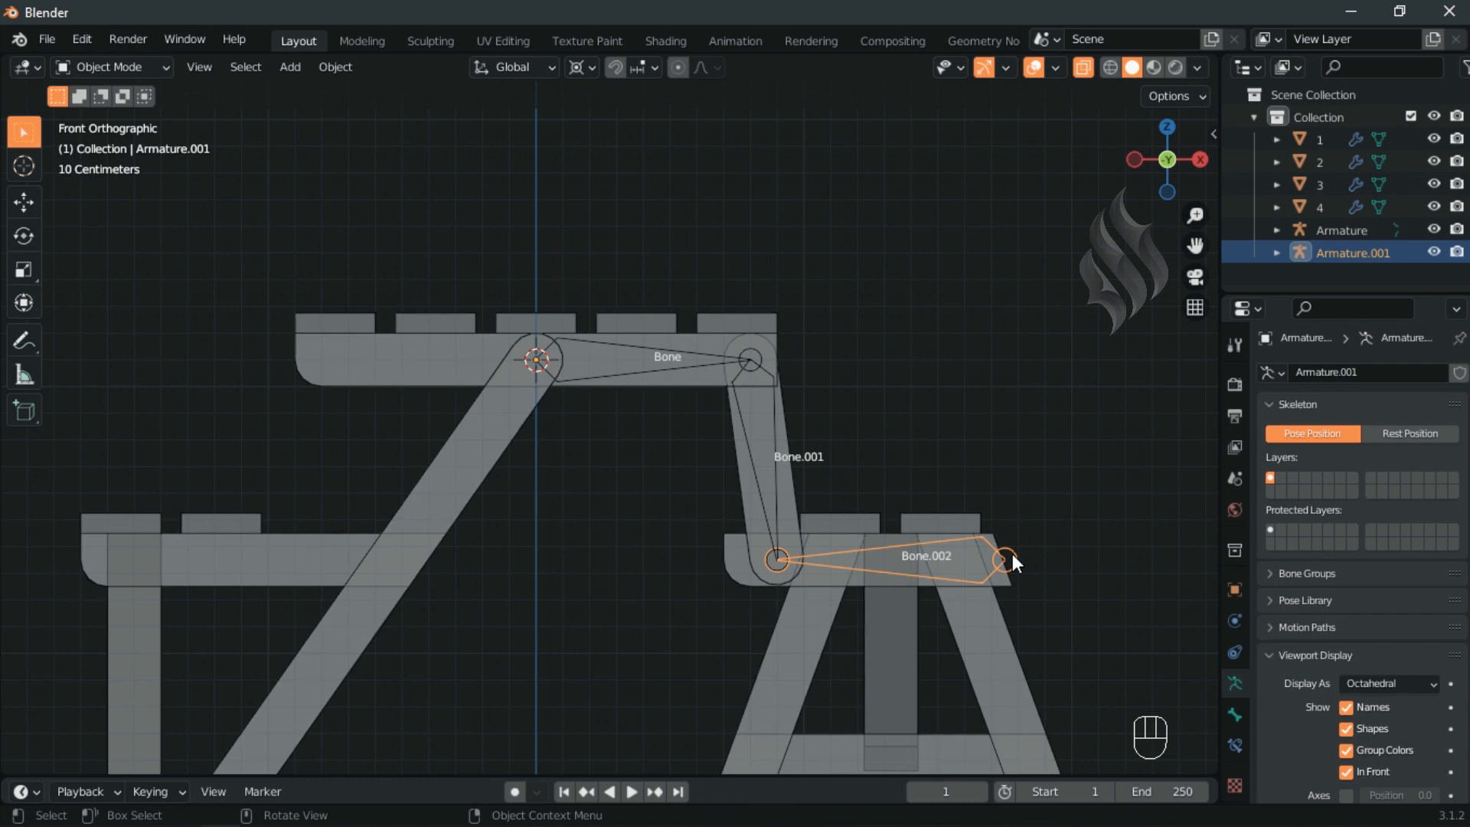
key("Tab")
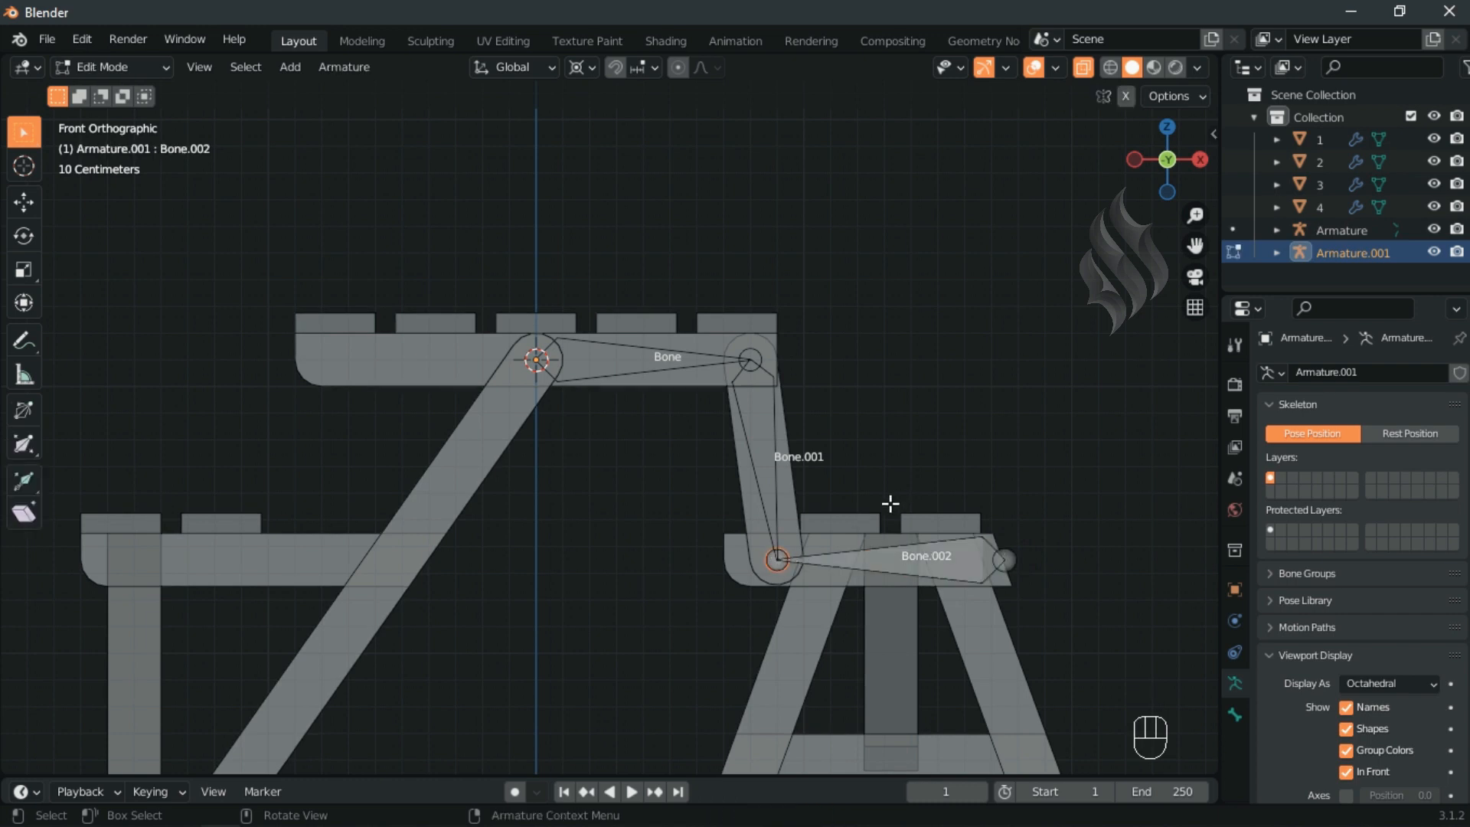
key("e")
key("z")
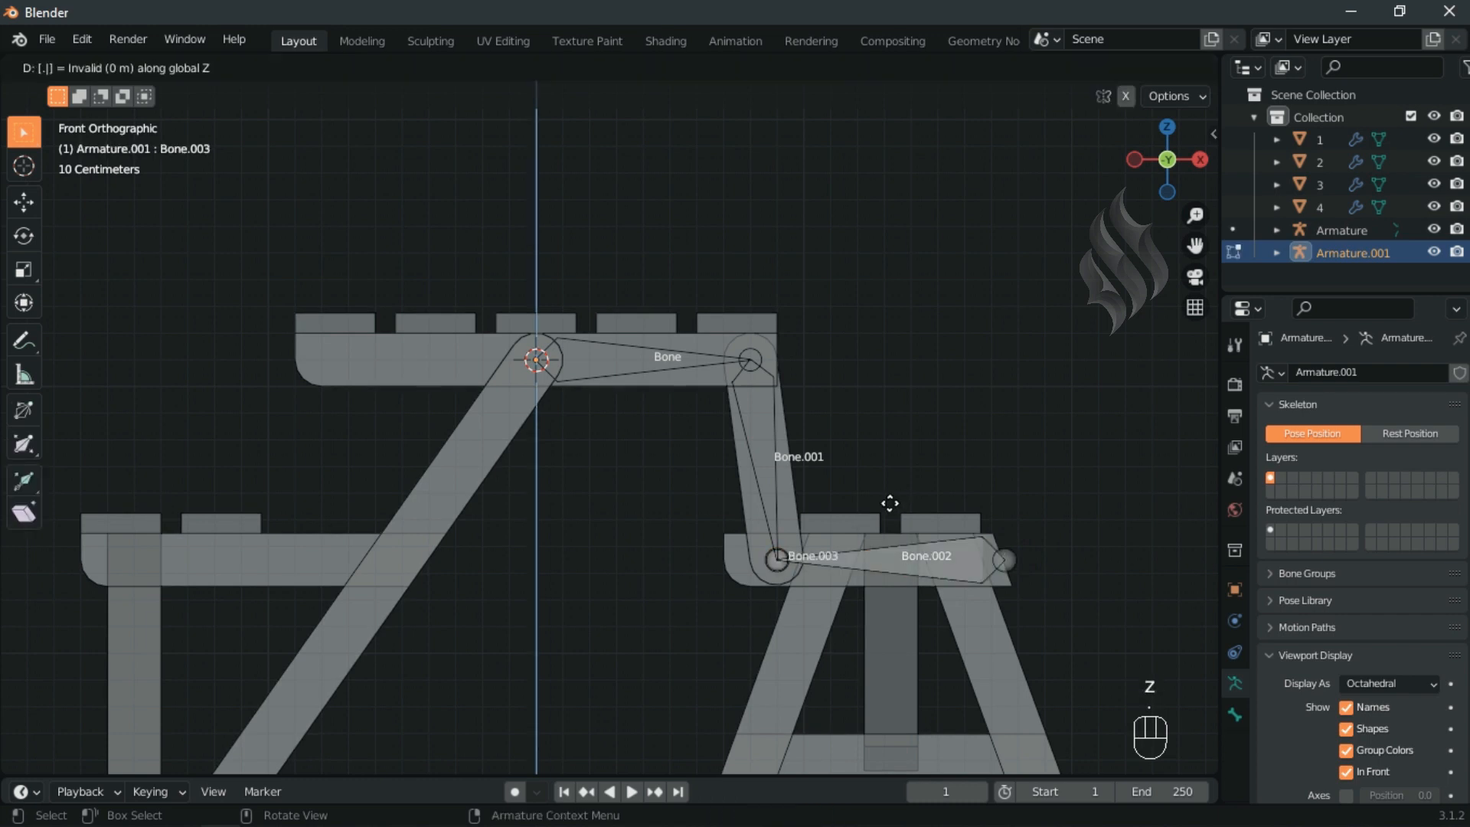
key("KP_7")
key("KP_5")
key("Return")
type("g")
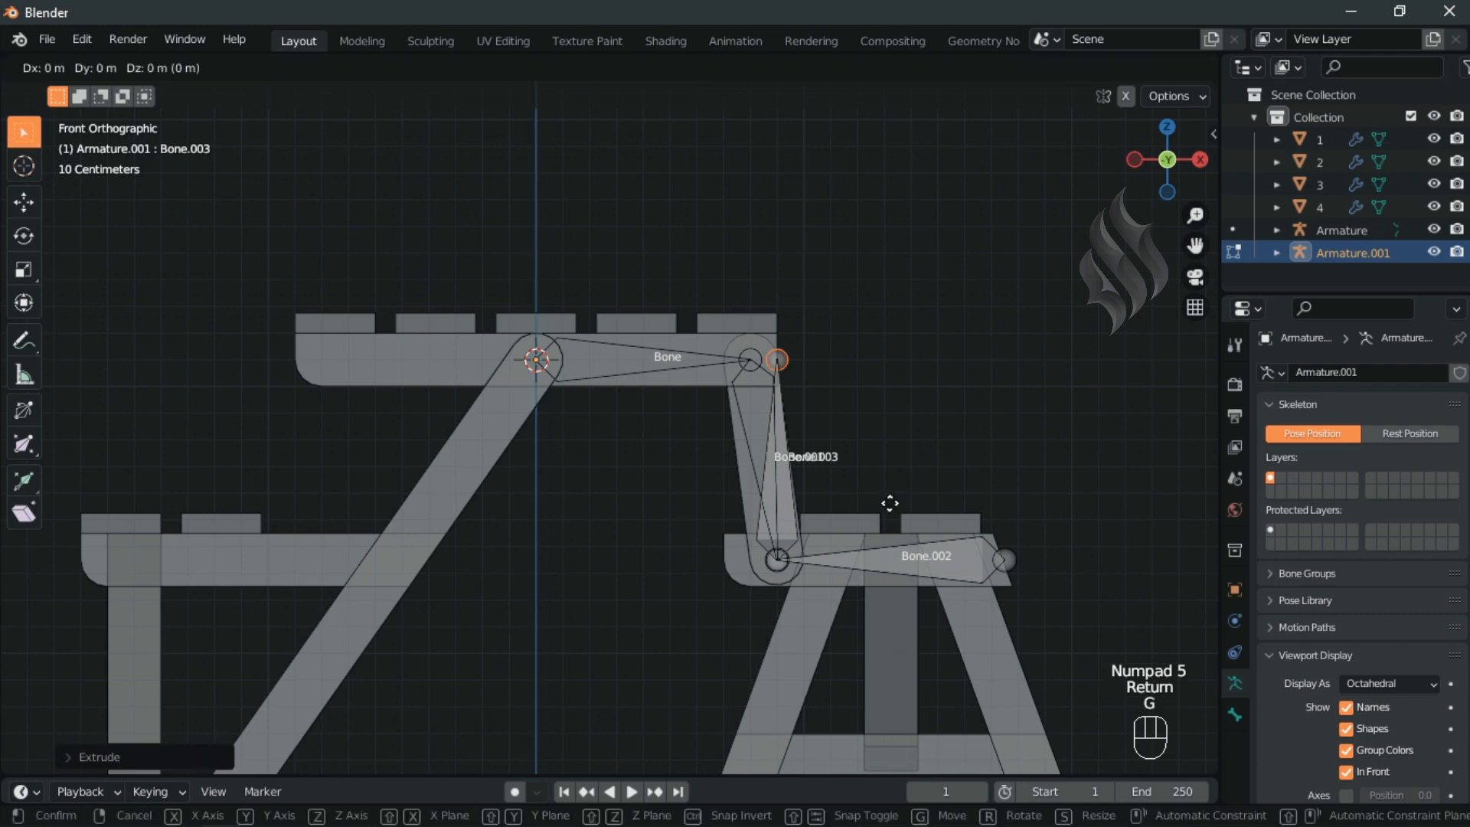
type("x-.1")
key("Return")
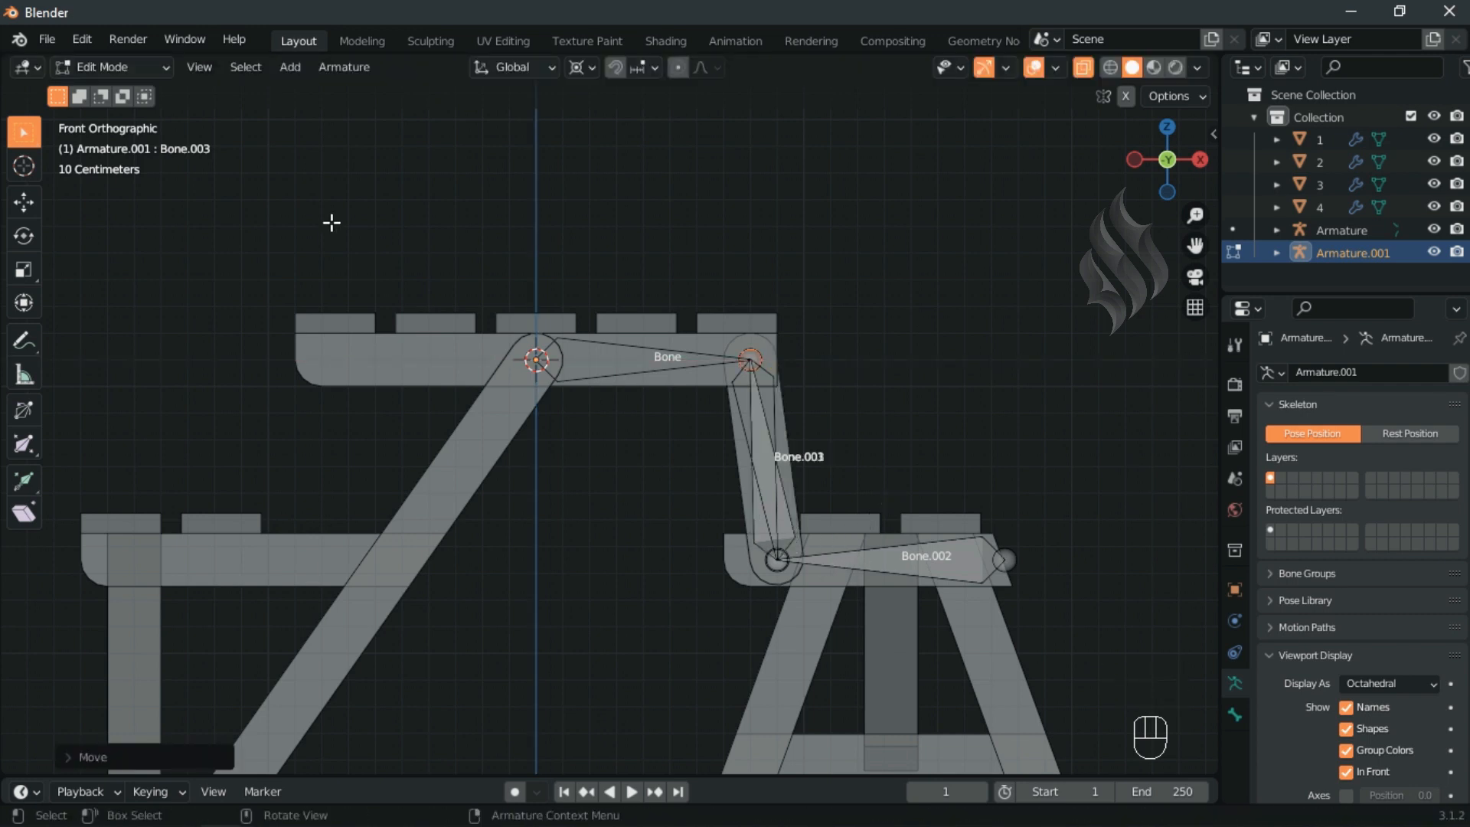
In Pose Mode, lock IK on X, Y and Z for Bone.003 and Bone.002
left_click(138, 71)
left_click(126, 131)
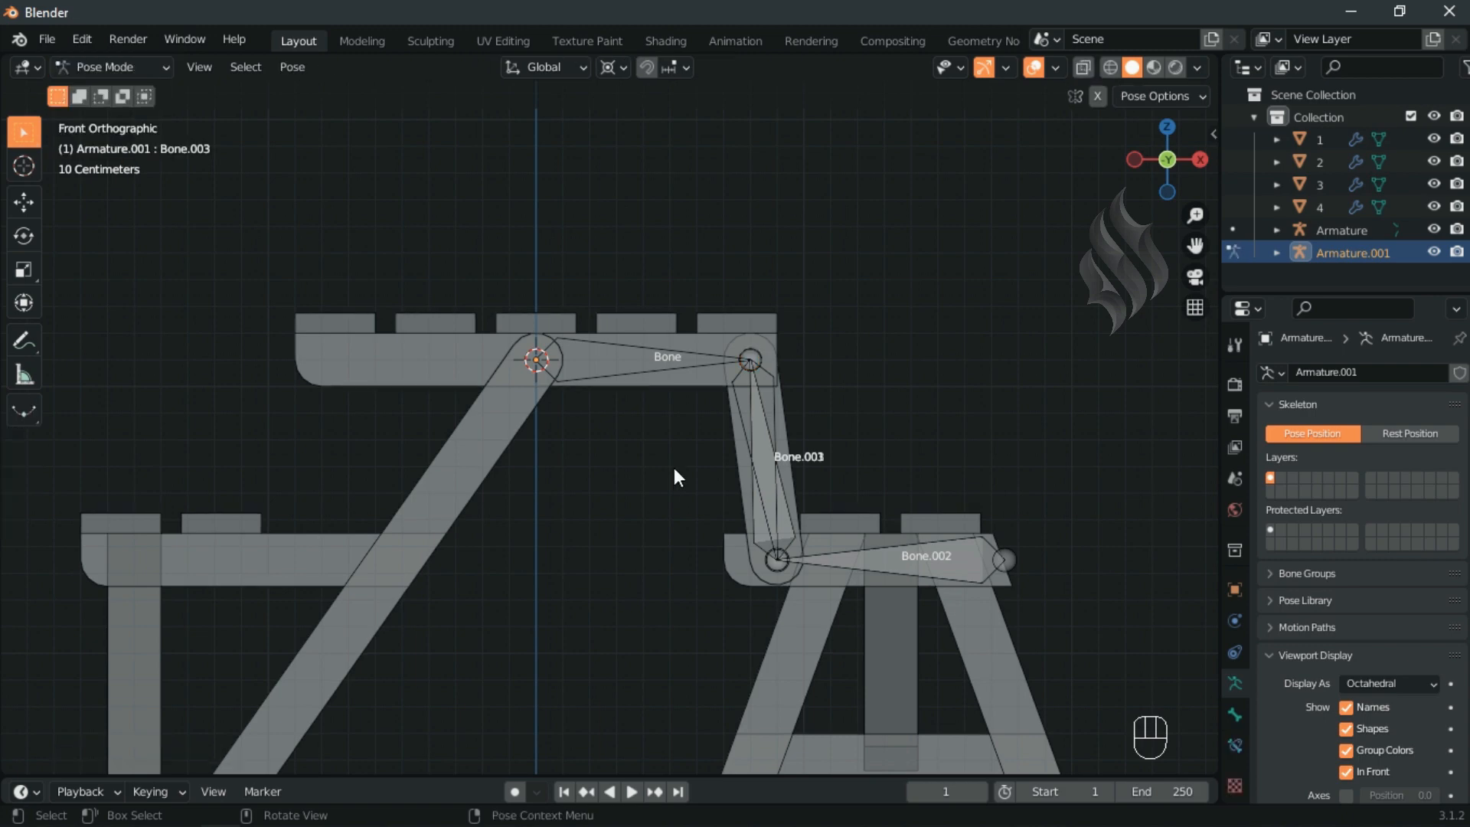
left_click(782, 500)
left_click(1233, 715)
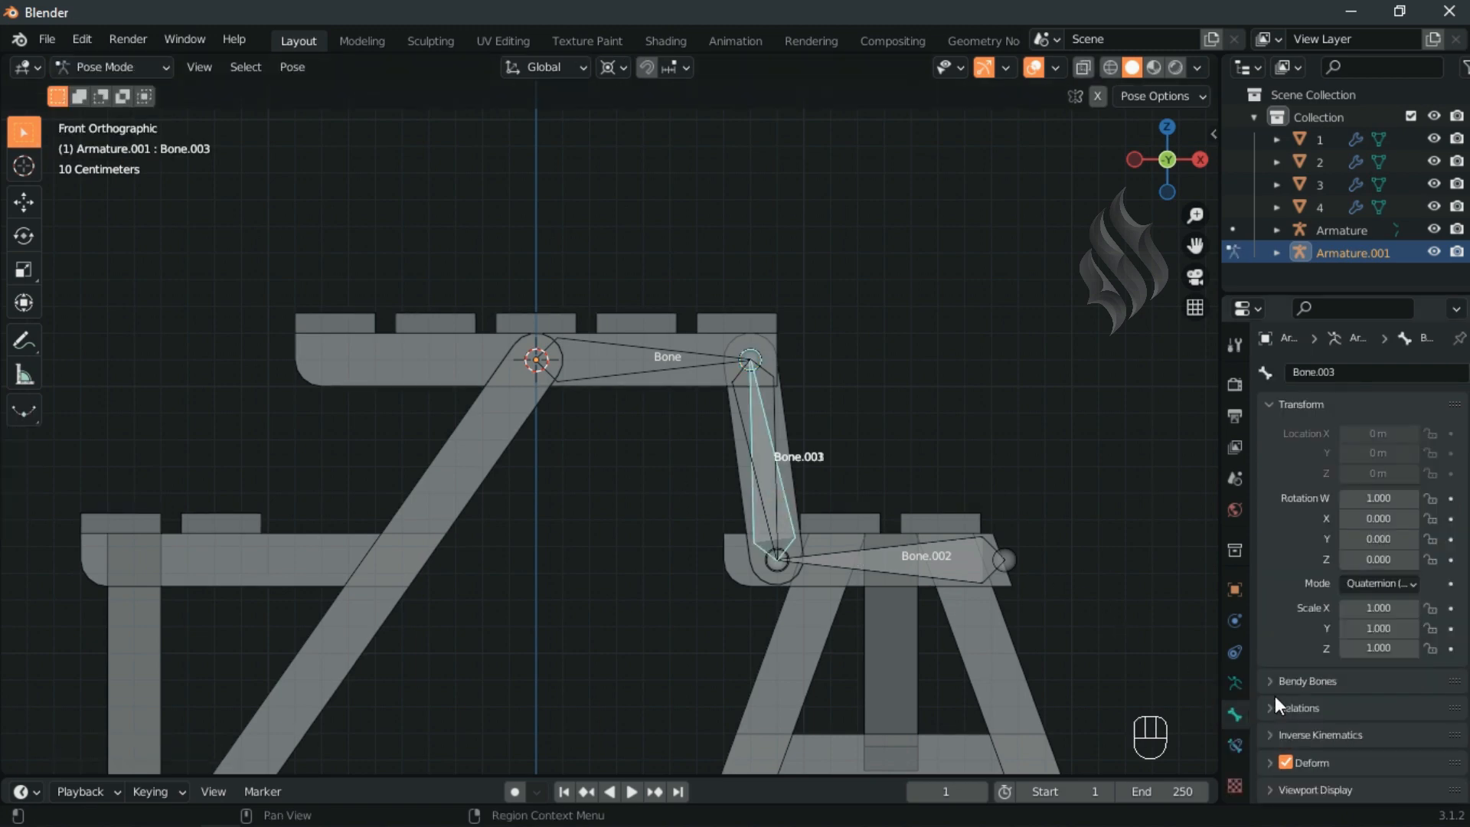
left_click(1325, 737)
scroll(1328, 723, "down", 4)
left_click_drag(1372, 668, 1387, 709)
left_click(991, 561)
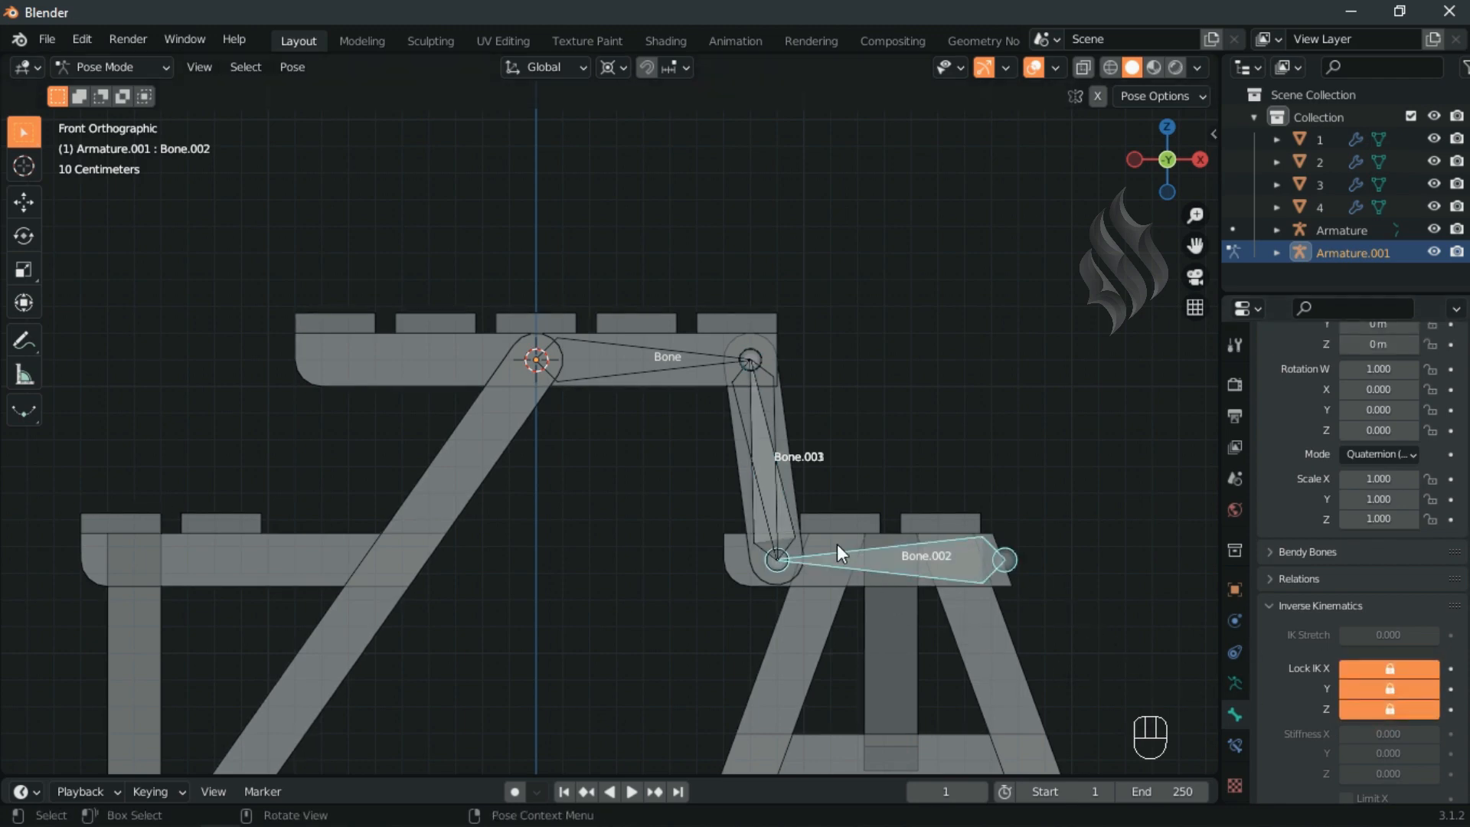
Switch to the original Armature in Pose Mode and add an Inverse Kinematics constraint to Bone.001
left_click(113, 66)
left_click(100, 87)
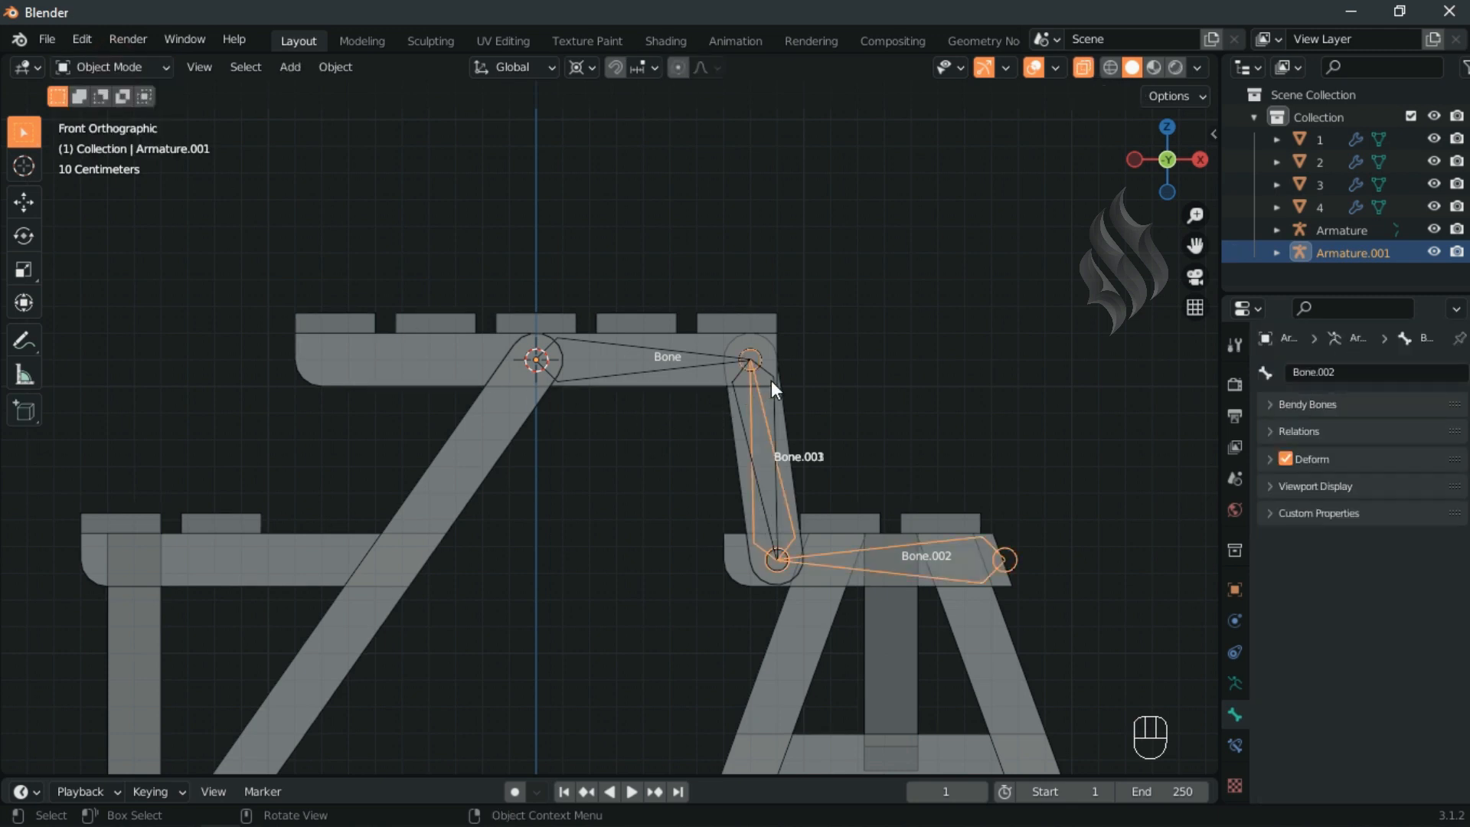
left_click(1335, 230)
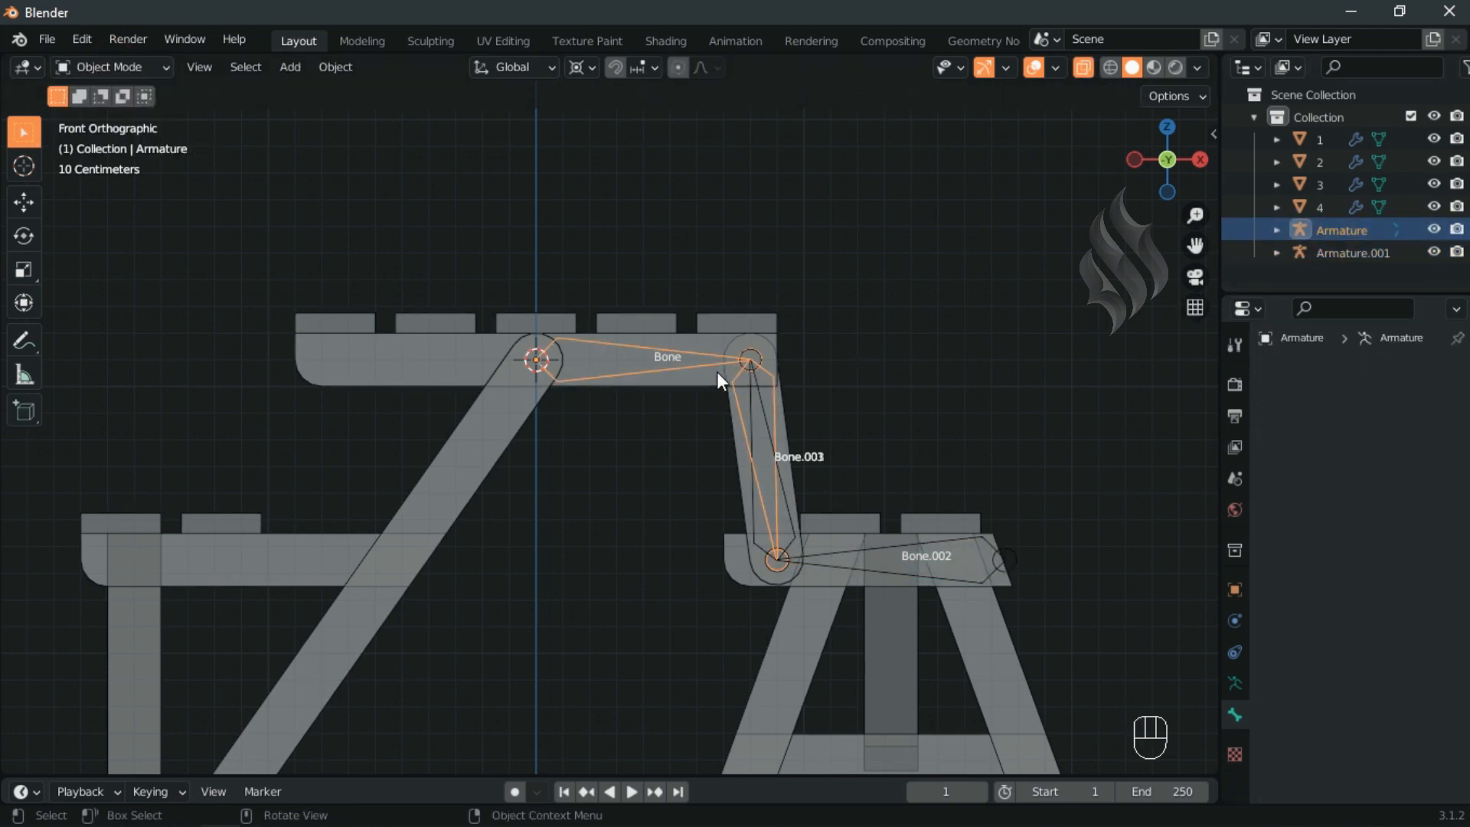
left_click(158, 65)
left_click(136, 140)
left_click(769, 388)
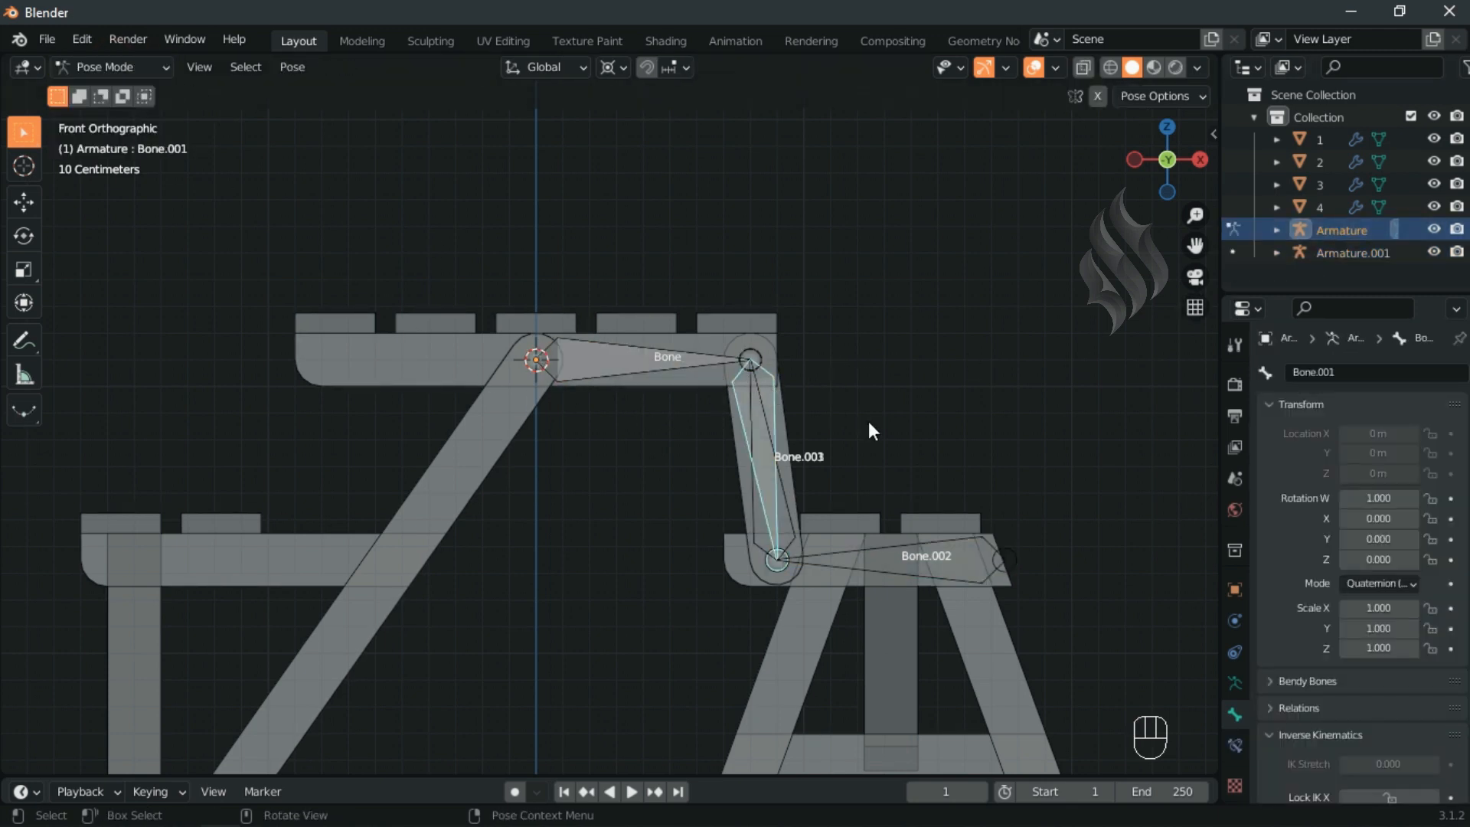
left_click(1234, 744)
left_click(1335, 375)
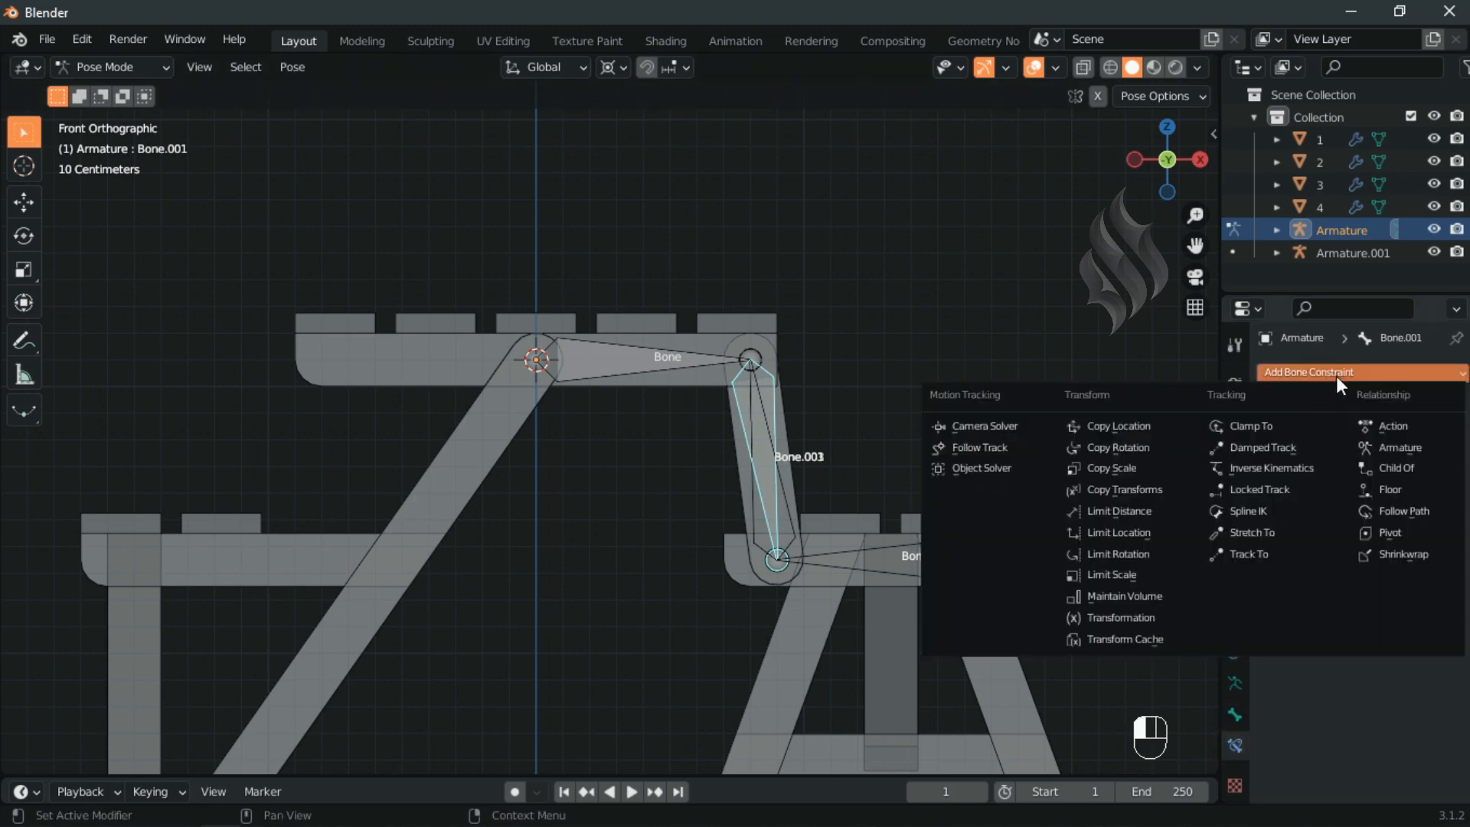
left_click(1299, 466)
Set the IK constraint's target to Armature.001 and its target bone to Bone.003
left_click(1370, 433)
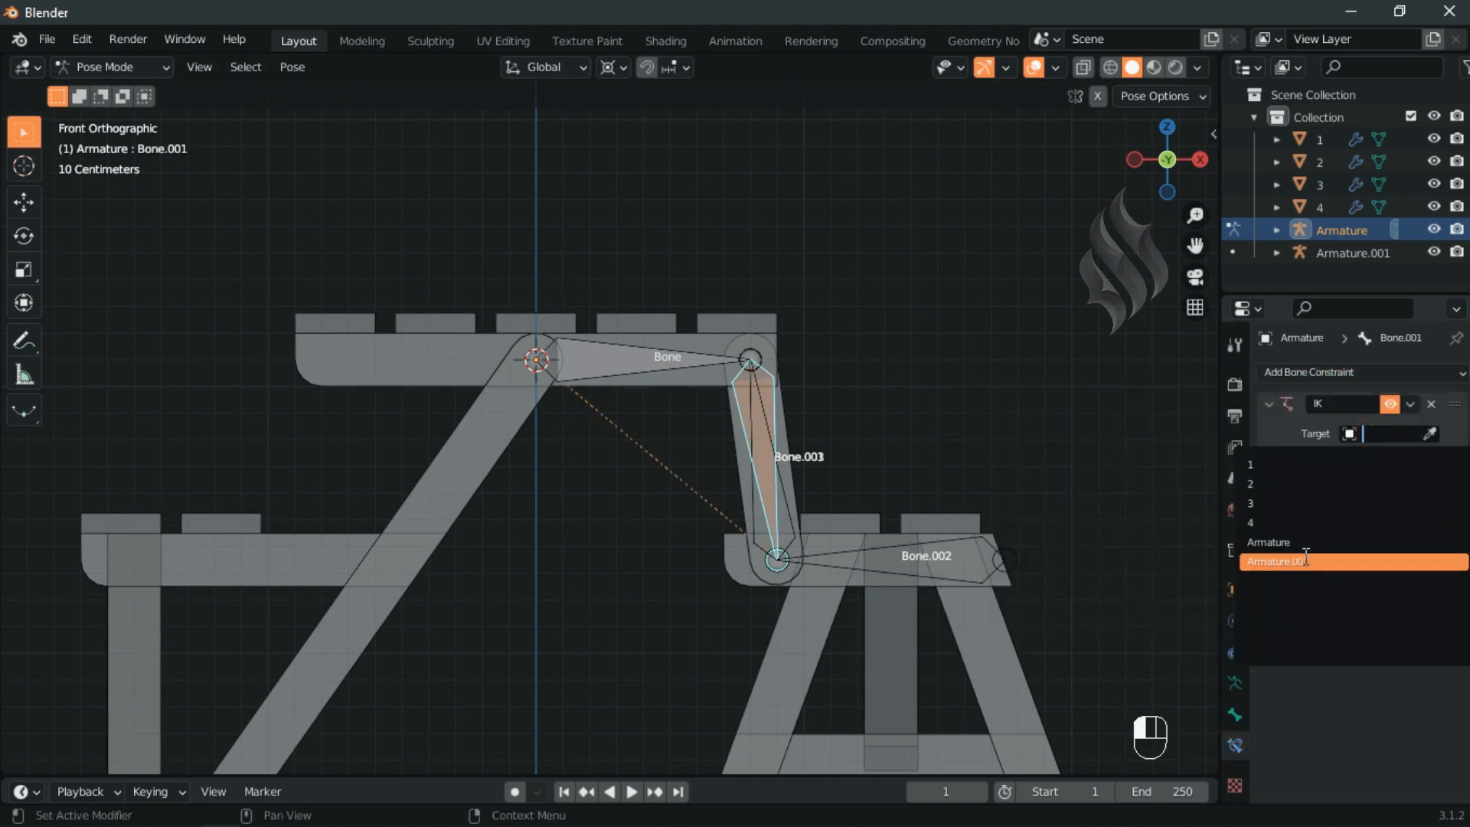
left_click(1277, 561)
left_click(1367, 456)
left_click(1297, 505)
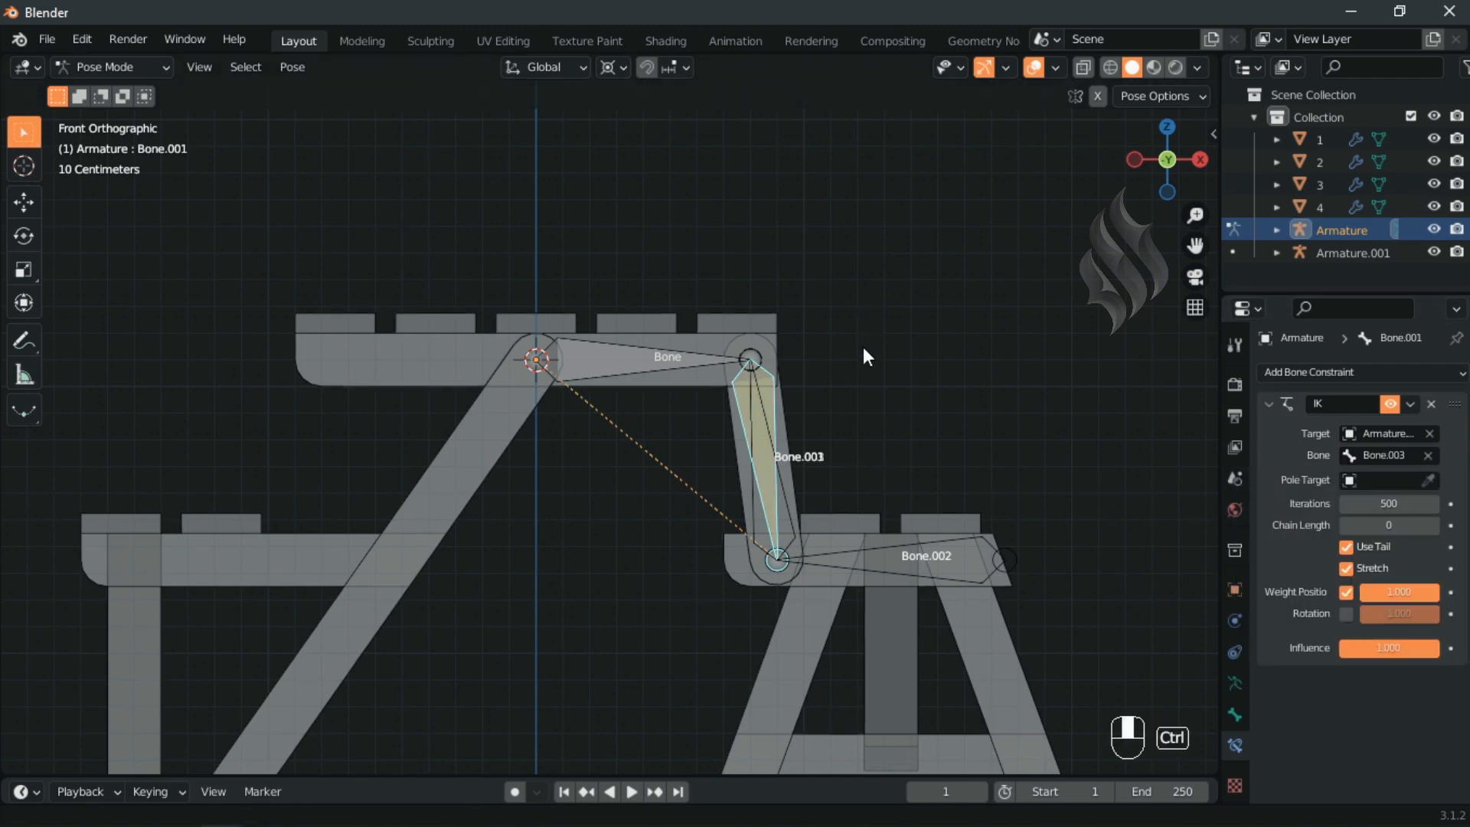
Test the IK chain in Object Mode by moving Armature.001 along X, and cancel the move
middle_click_drag(862, 347, 863, 373, "ctrl")
left_click(123, 71)
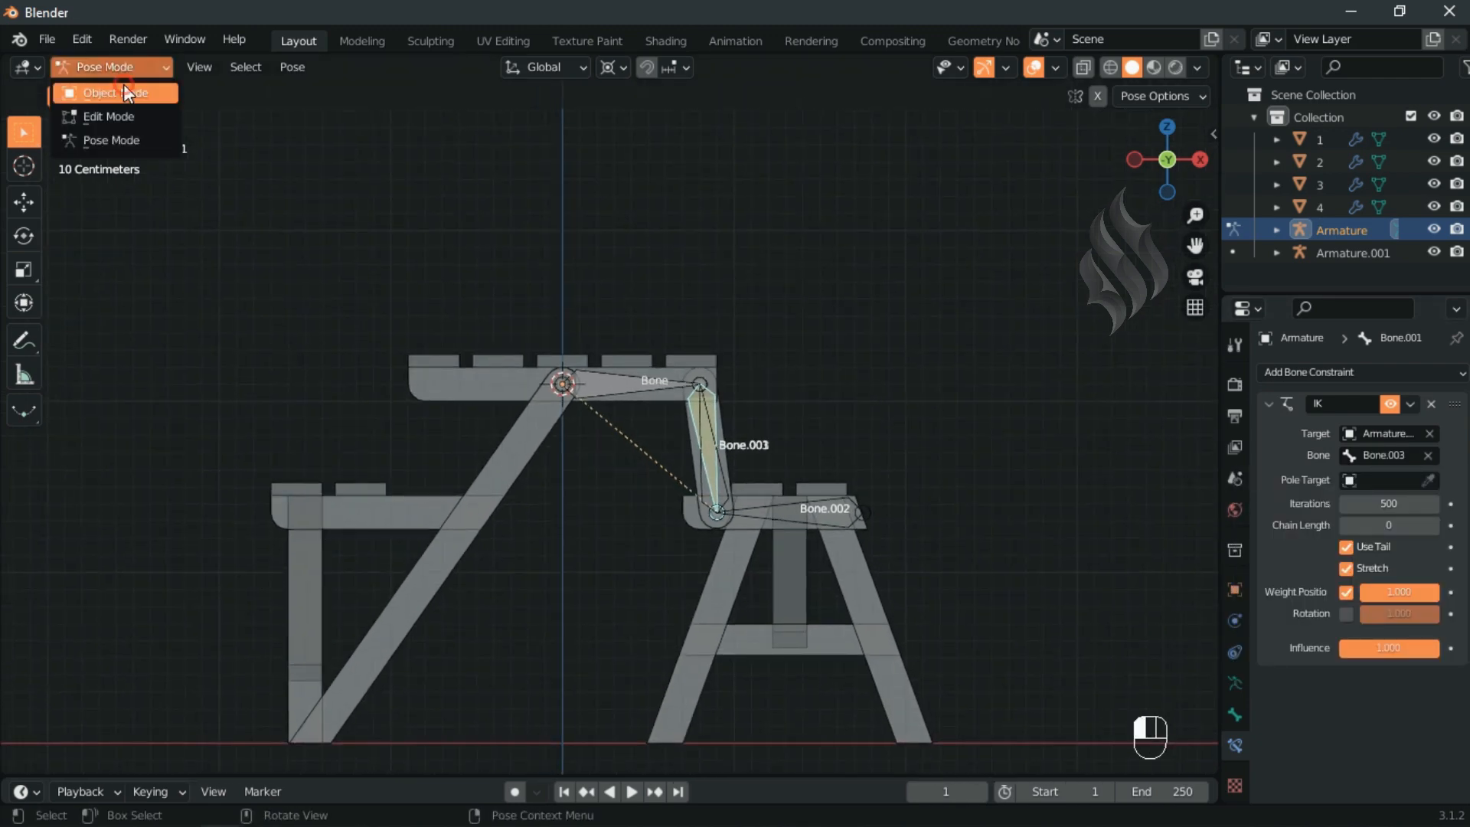
left_click(104, 92)
left_click(869, 508)
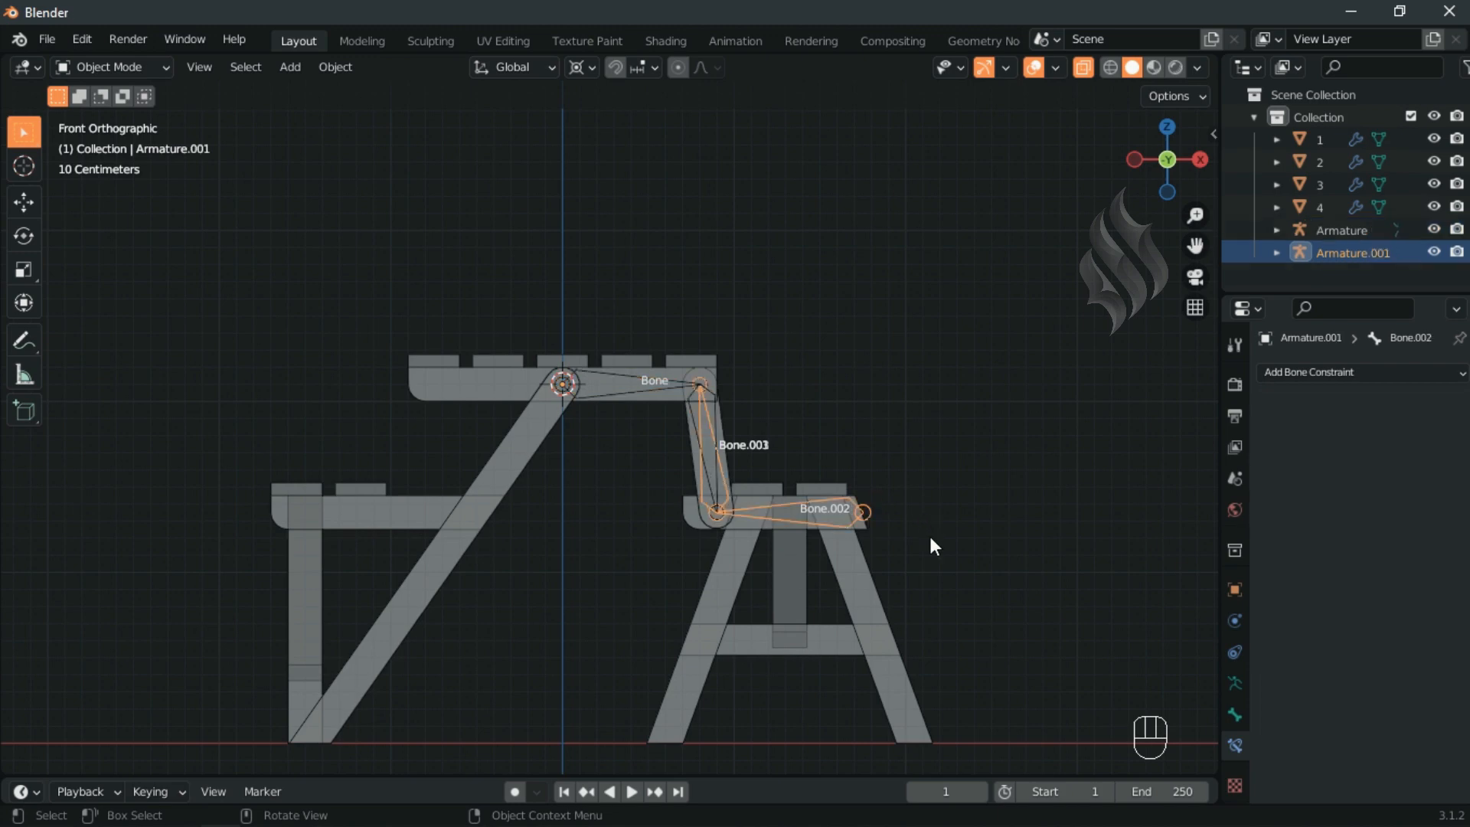
key("g")
key("x")
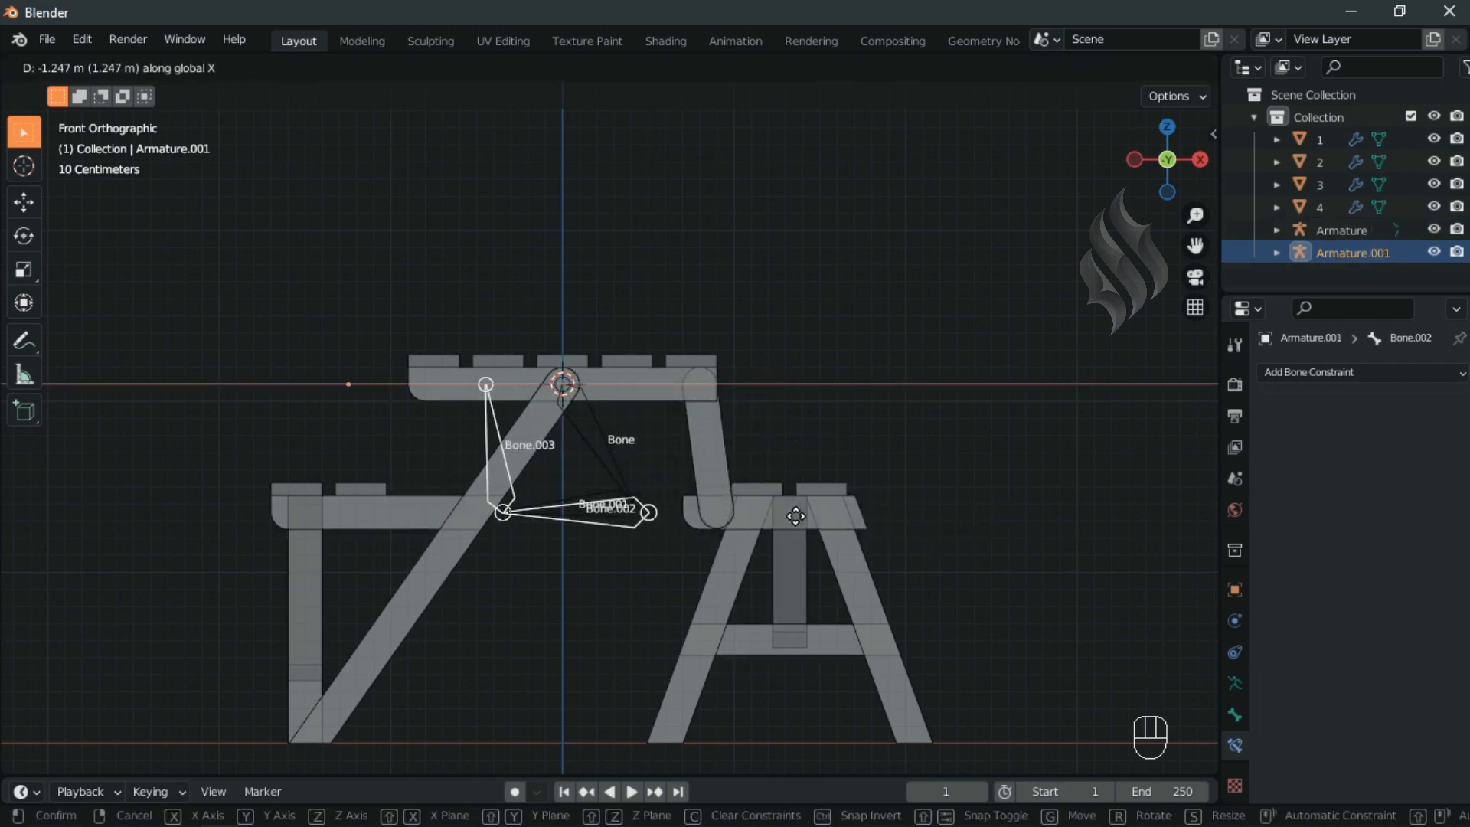
key("Escape")
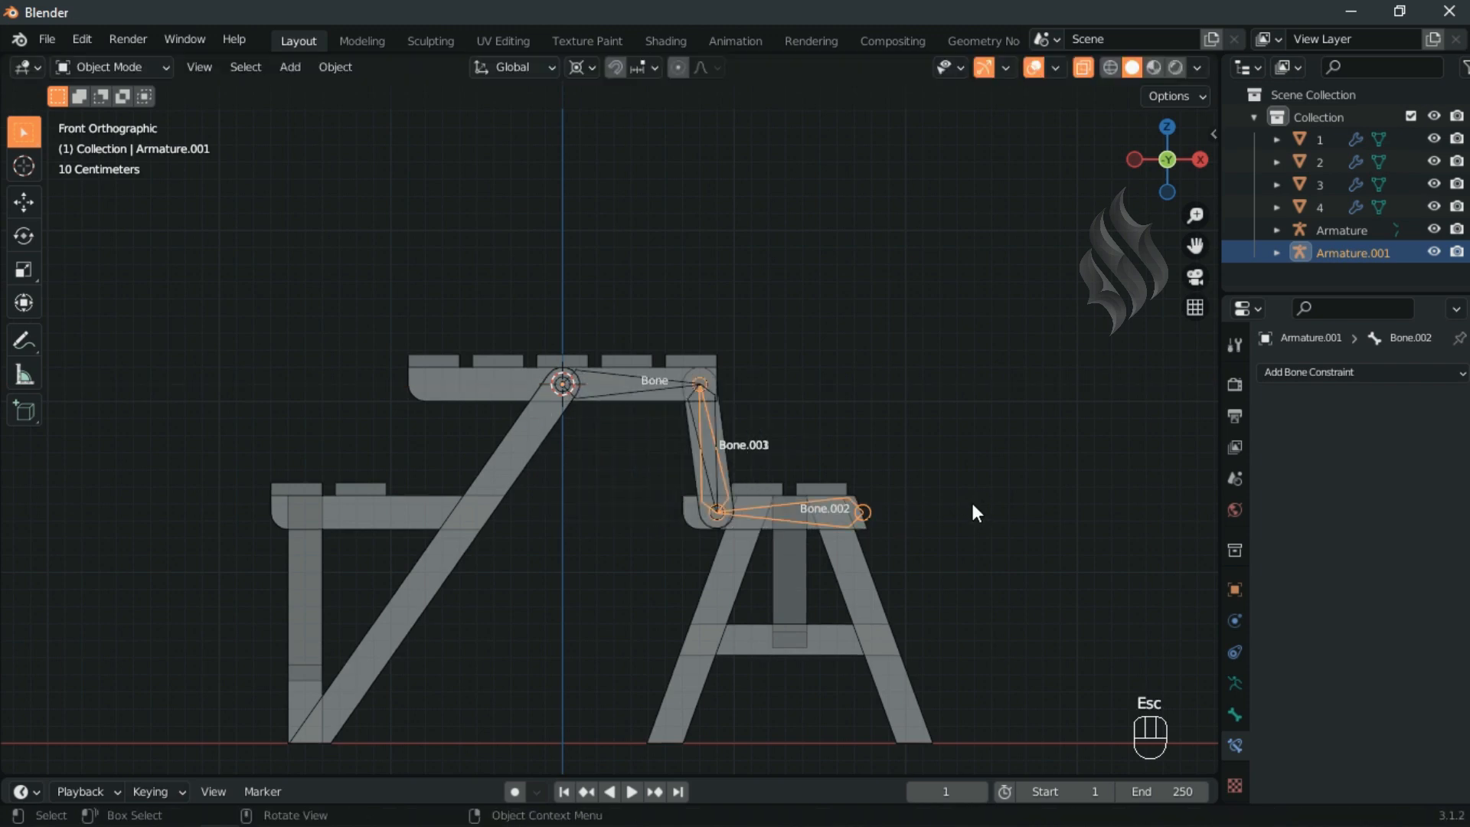
Reset the 3D cursor to the world origin and view the whole bench in perspective
key("shift+c")
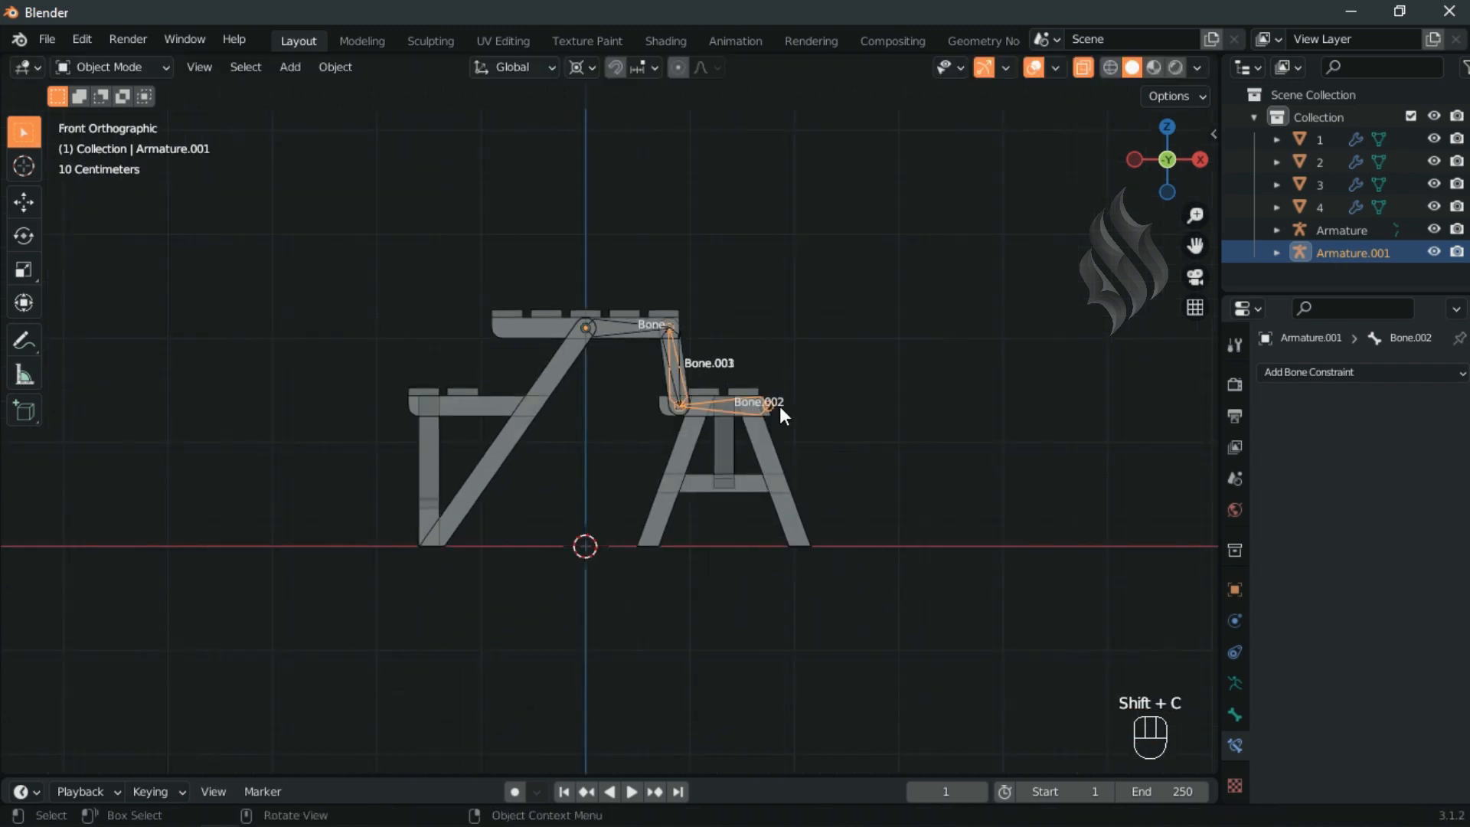
middle_click_drag(779, 406, 688, 468)
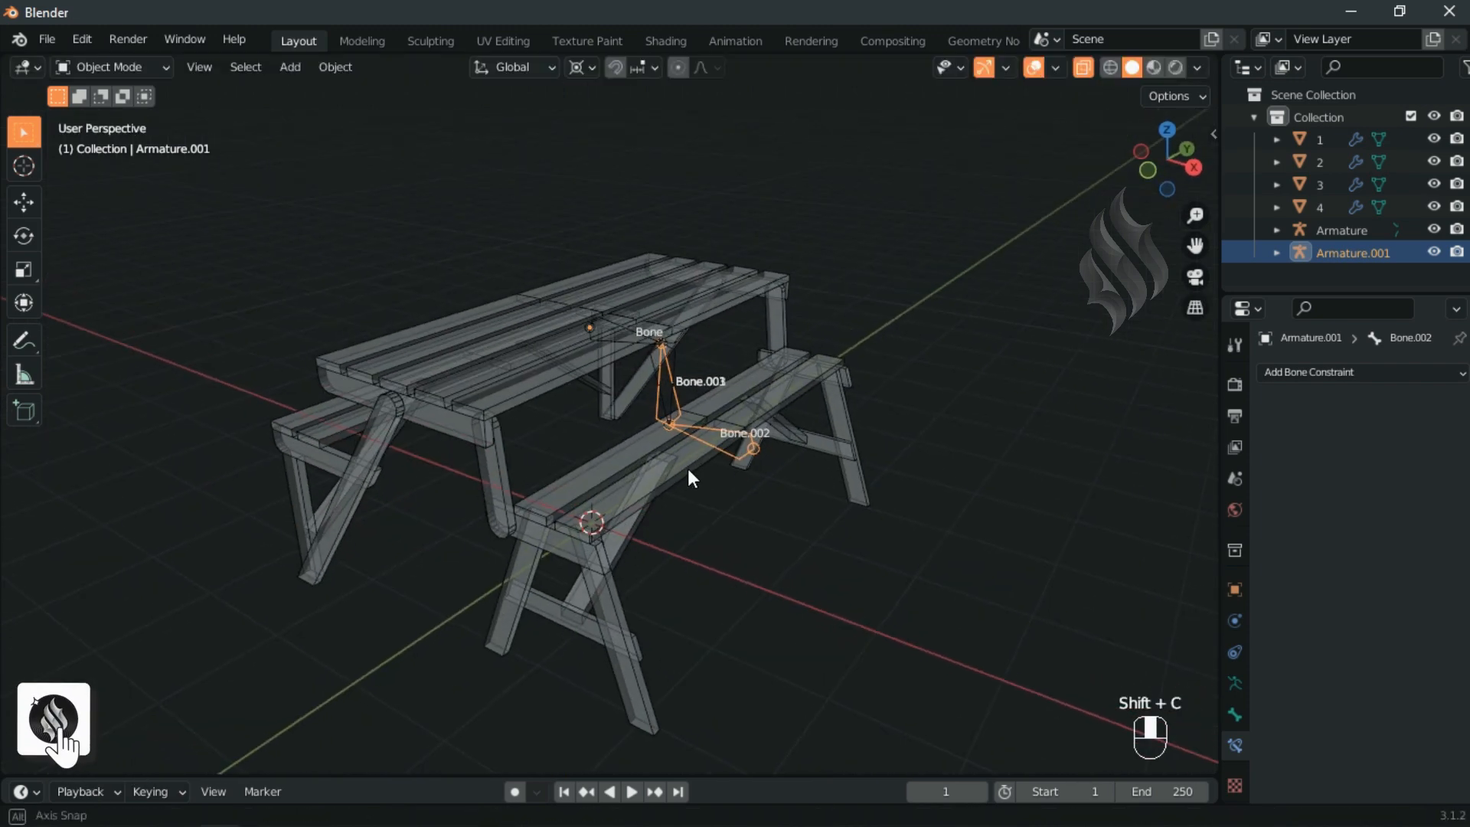
Turn off X-ray, parent the tabletop (object 2) to the bone named Bone of Armature in Pose Mode, and return to Object Mode
left_click(1082, 66)
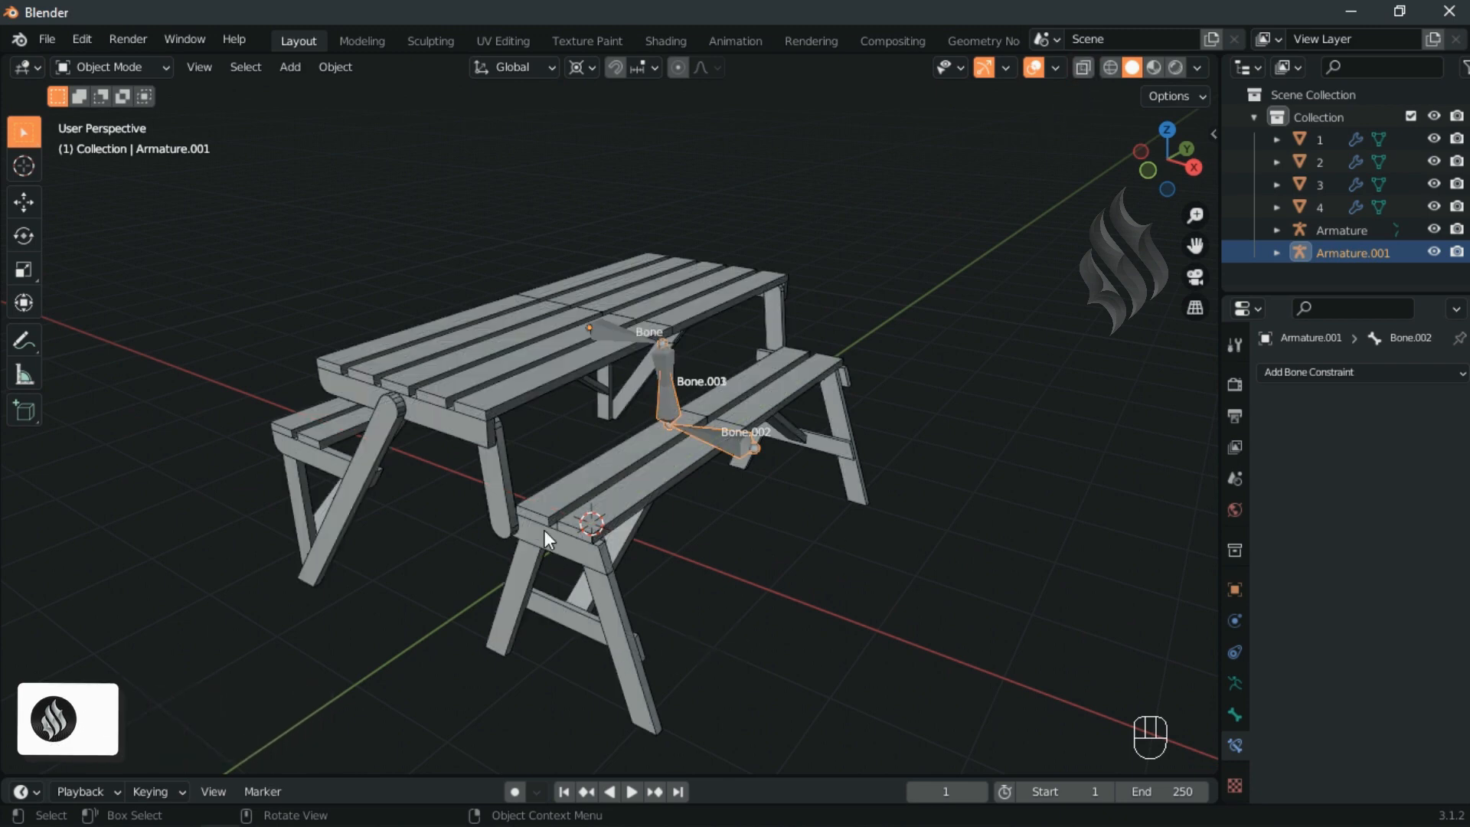
left_click(507, 400)
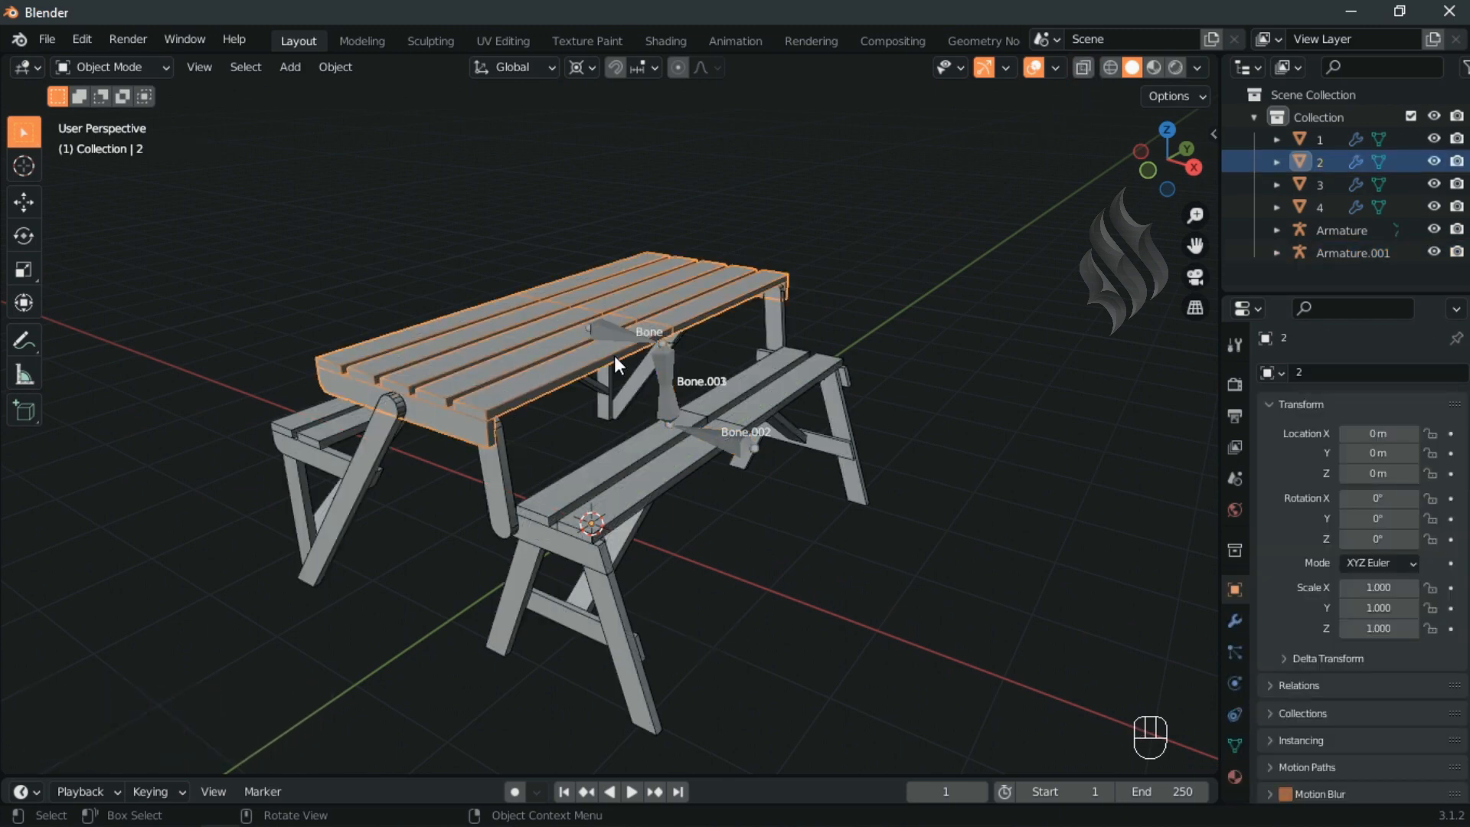
left_click(666, 370, "shift")
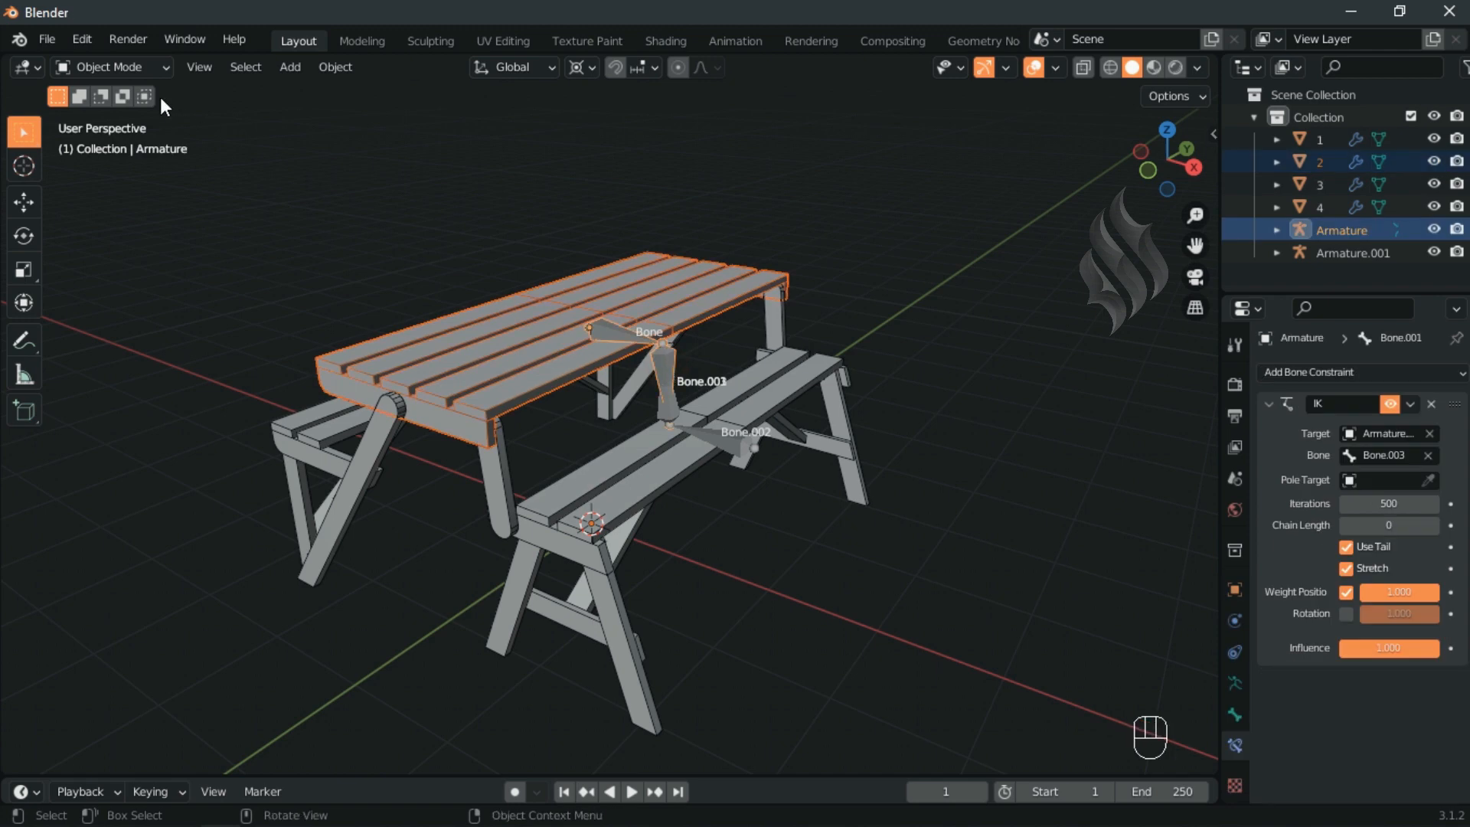
left_click(130, 69)
left_click(141, 147)
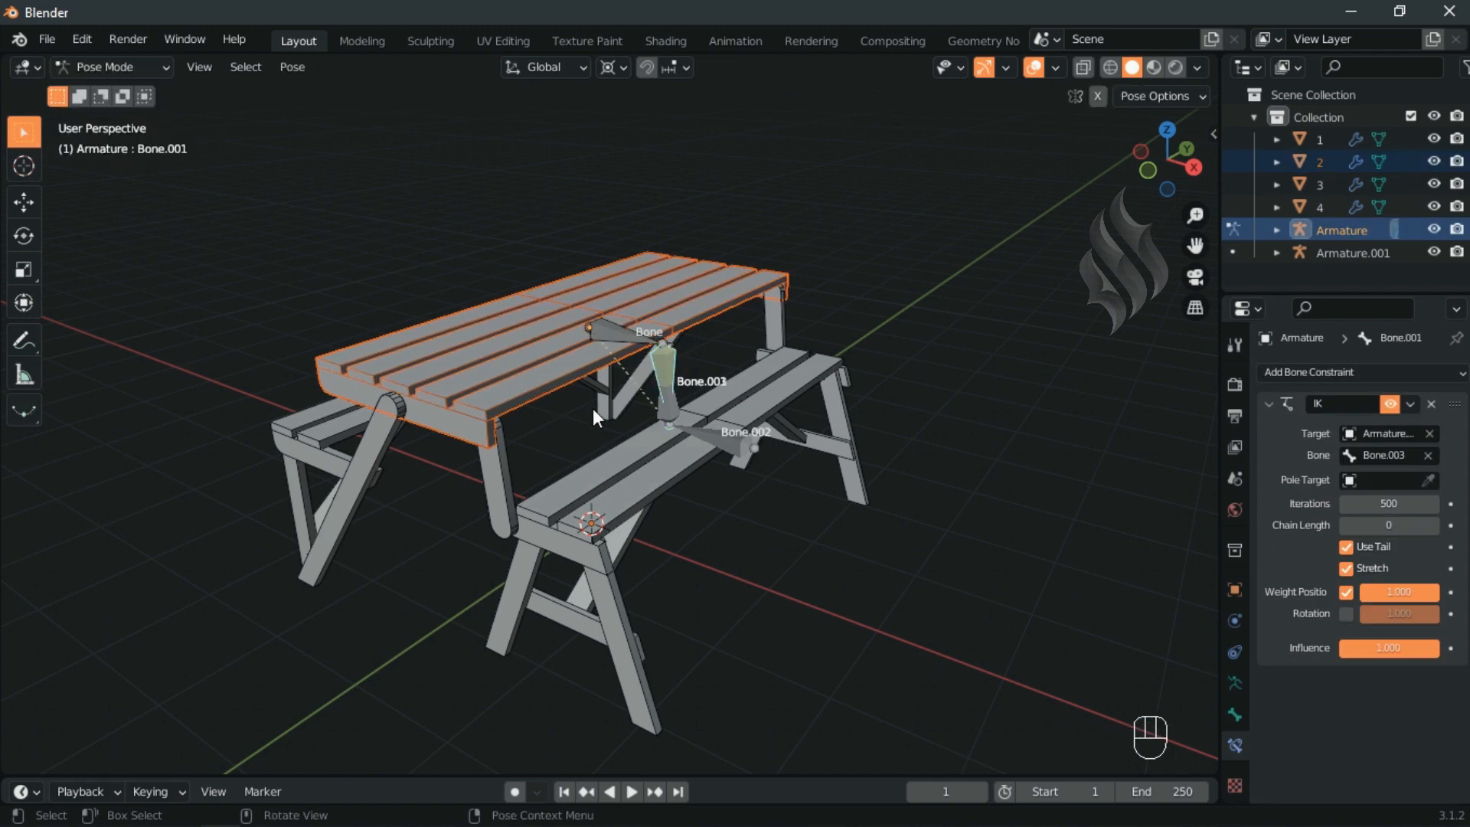
key("alt+a")
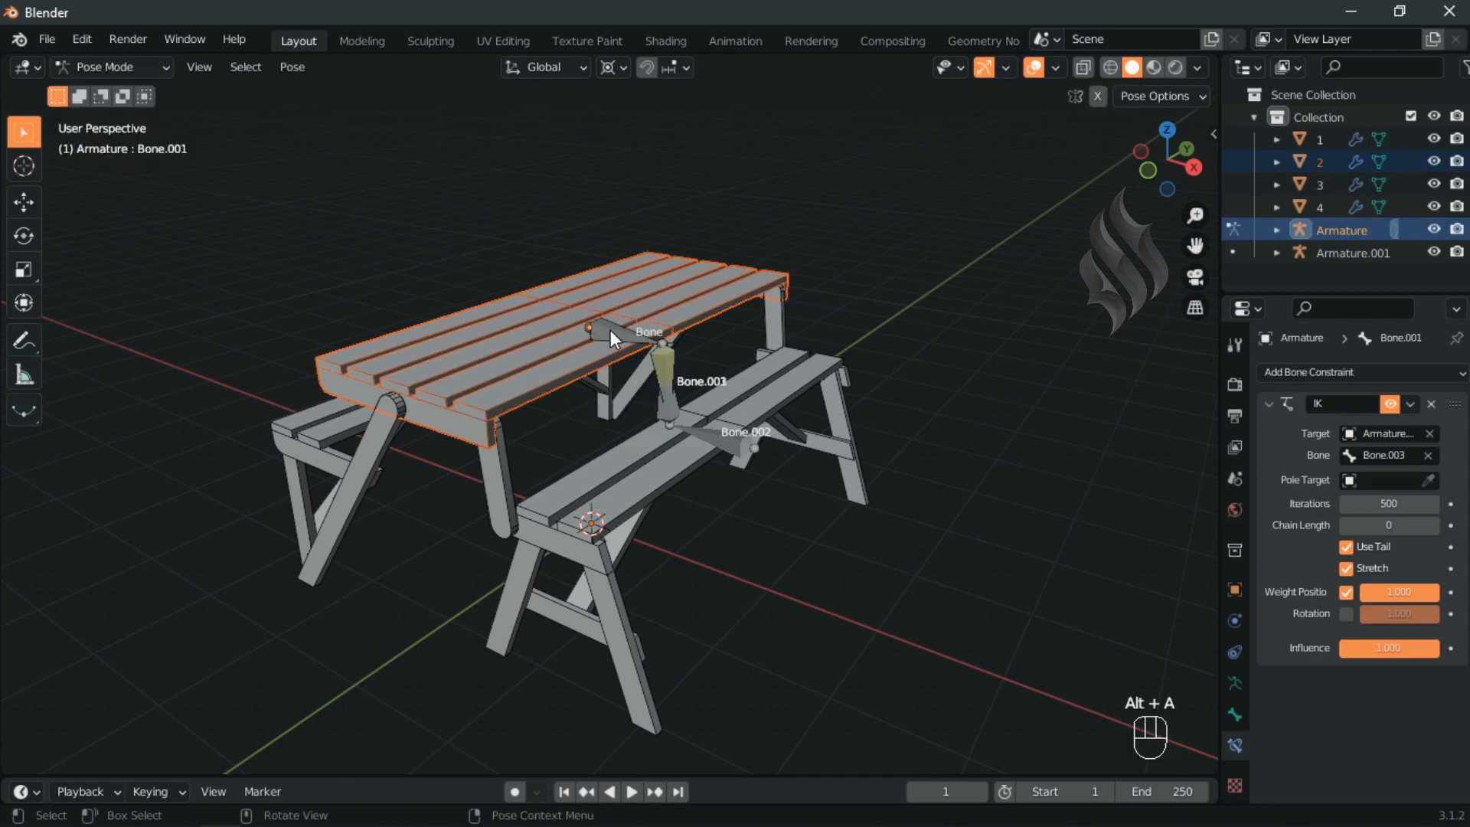
left_click(610, 332, "shift")
key("ctrl+p")
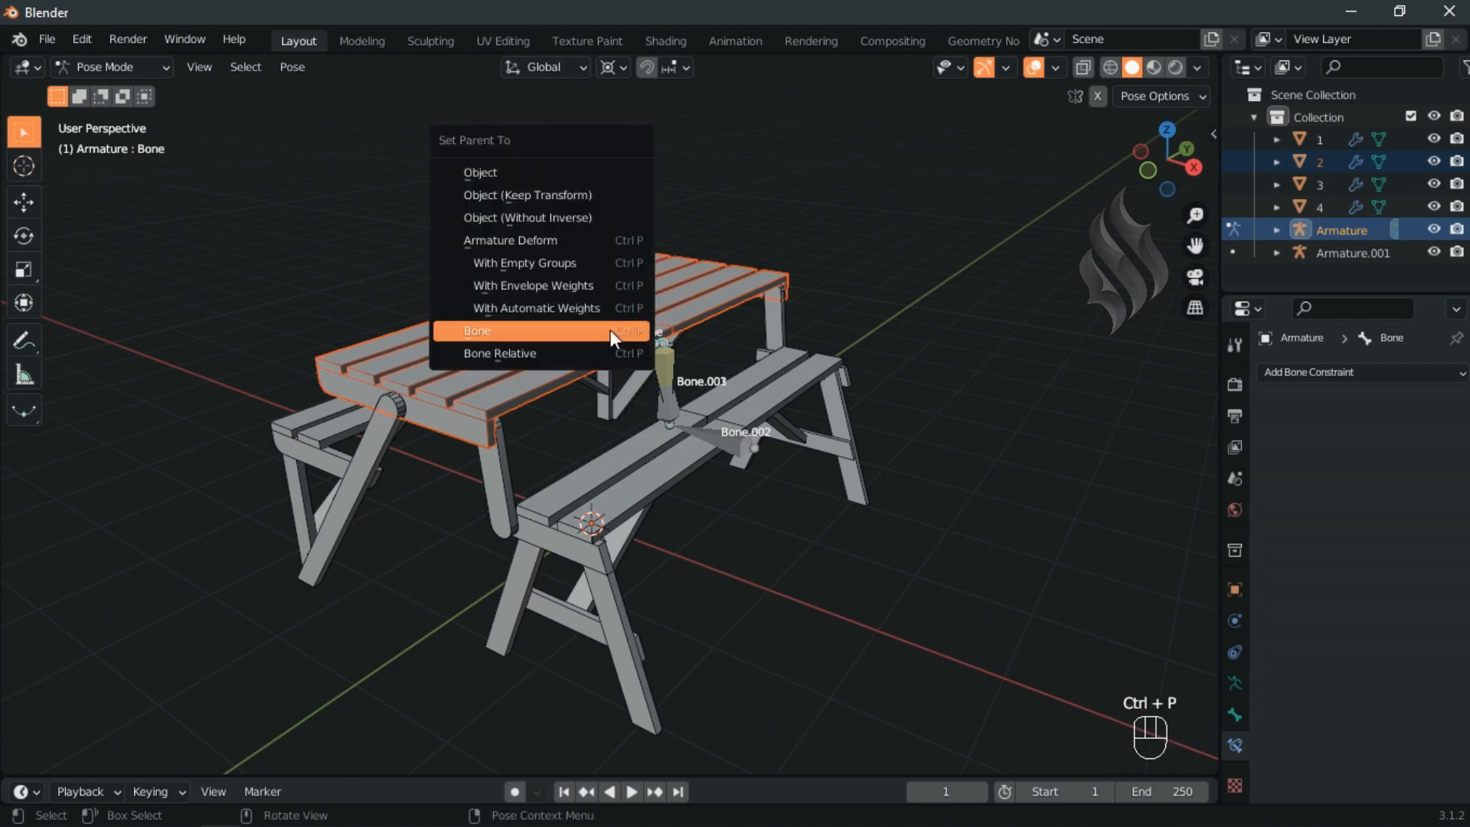
left_click(610, 329)
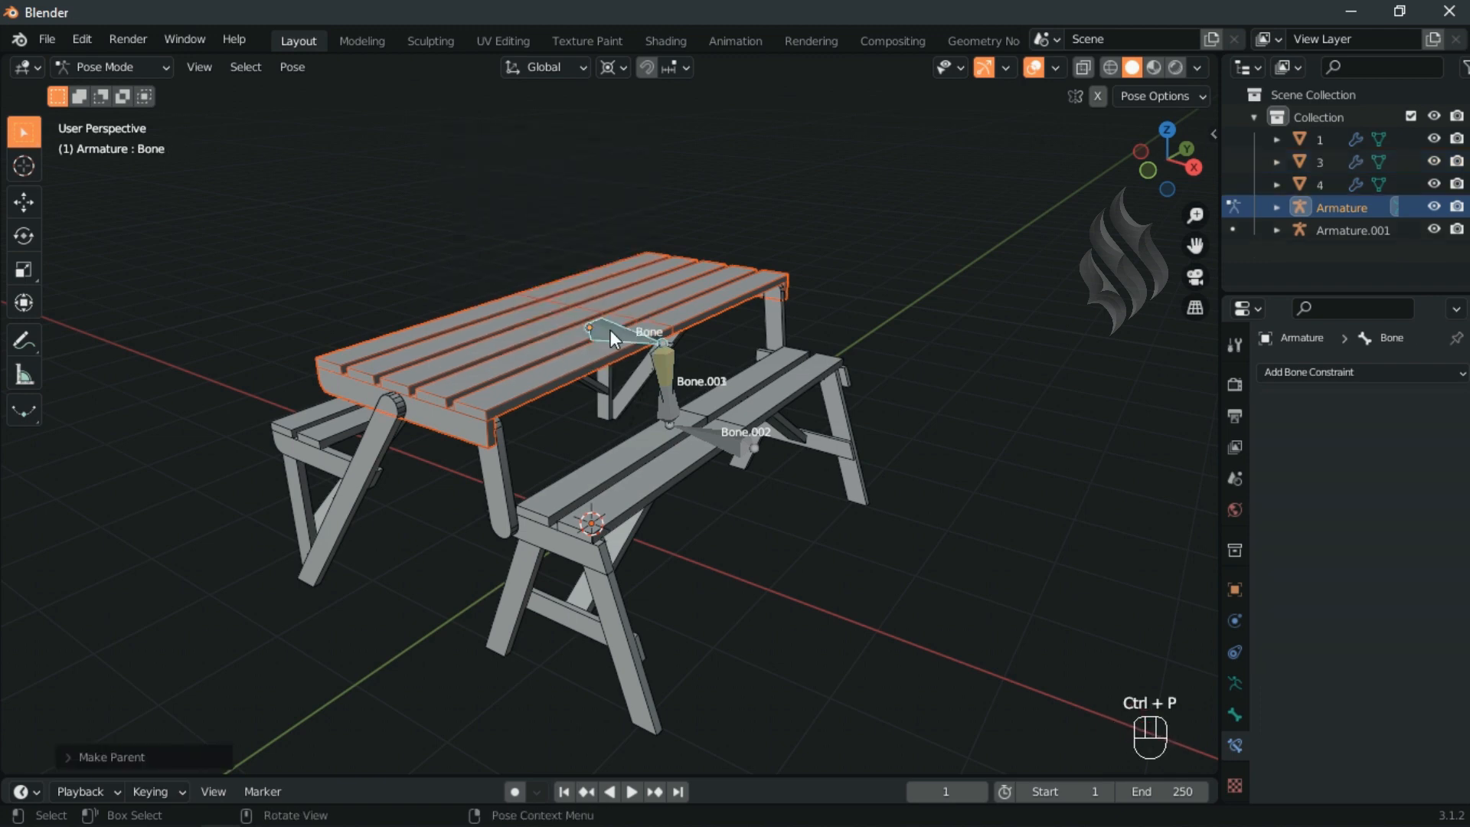
left_click(121, 67)
left_click(130, 90)
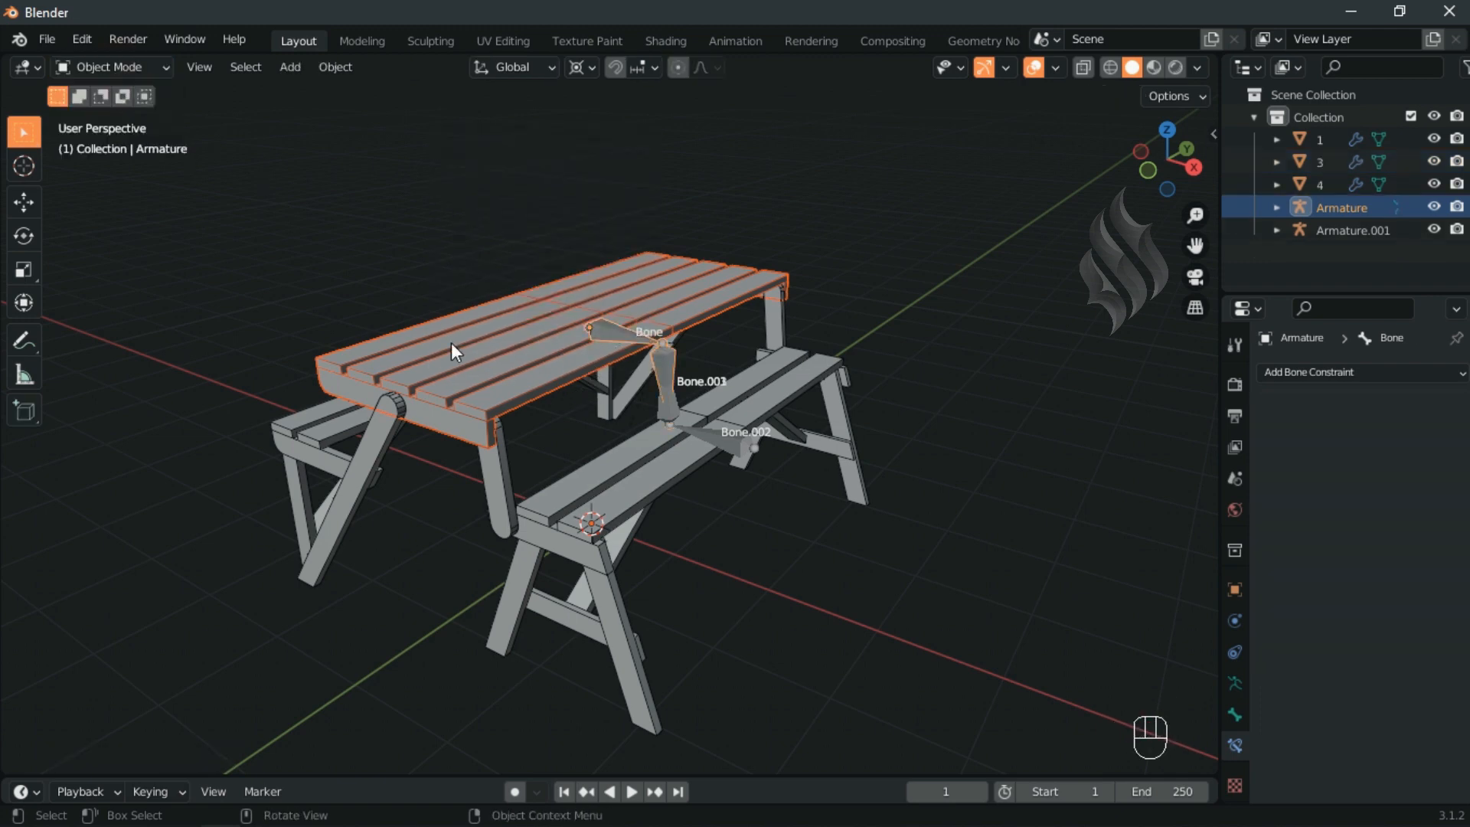
Parent the short connecting legs (object 3) to Bone.001 of Armature in Pose Mode, and return to Object Mode
left_click(503, 486)
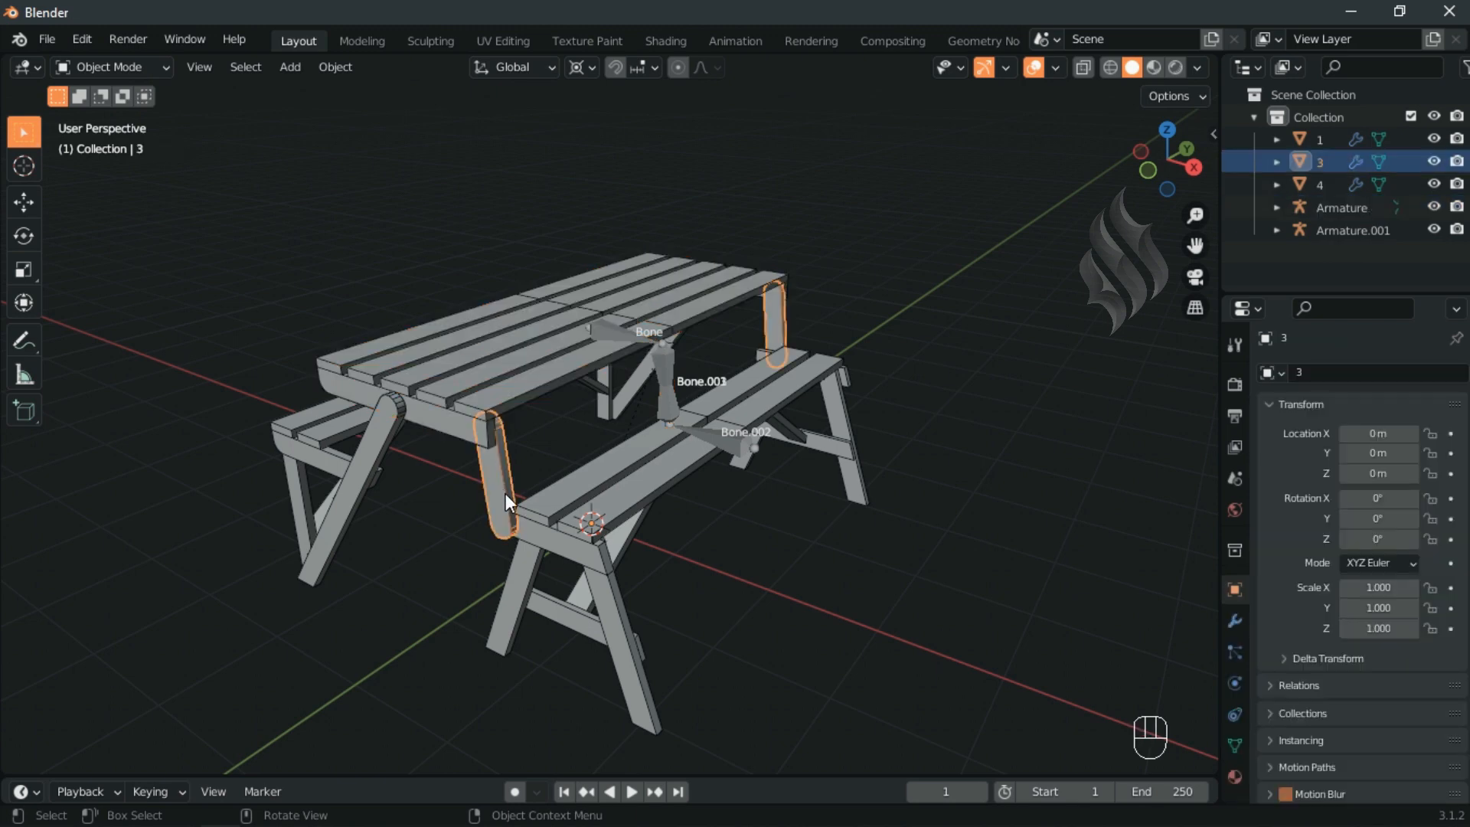
left_click(660, 357, "shift")
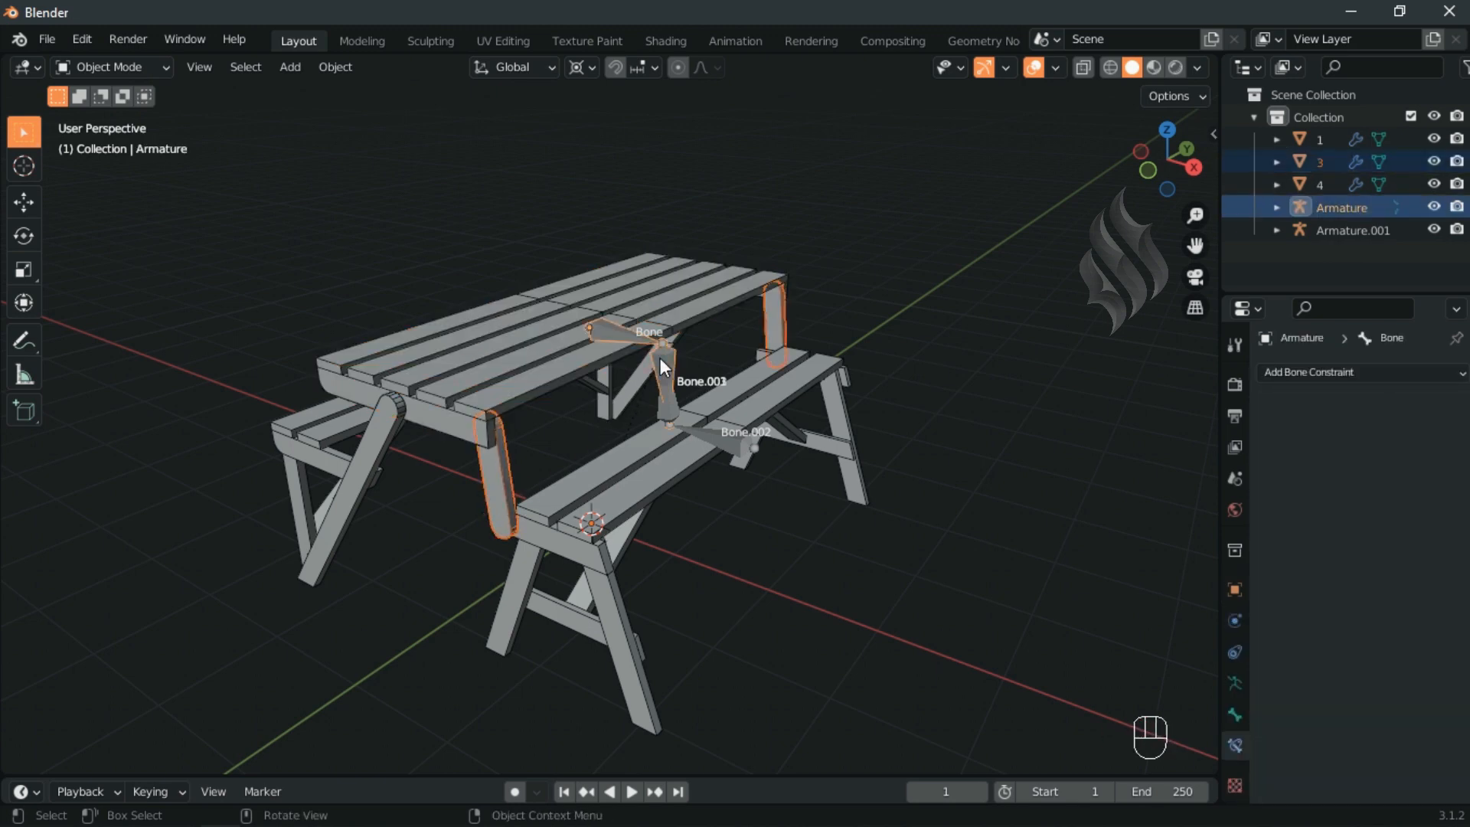
left_click(140, 67)
left_click(117, 135)
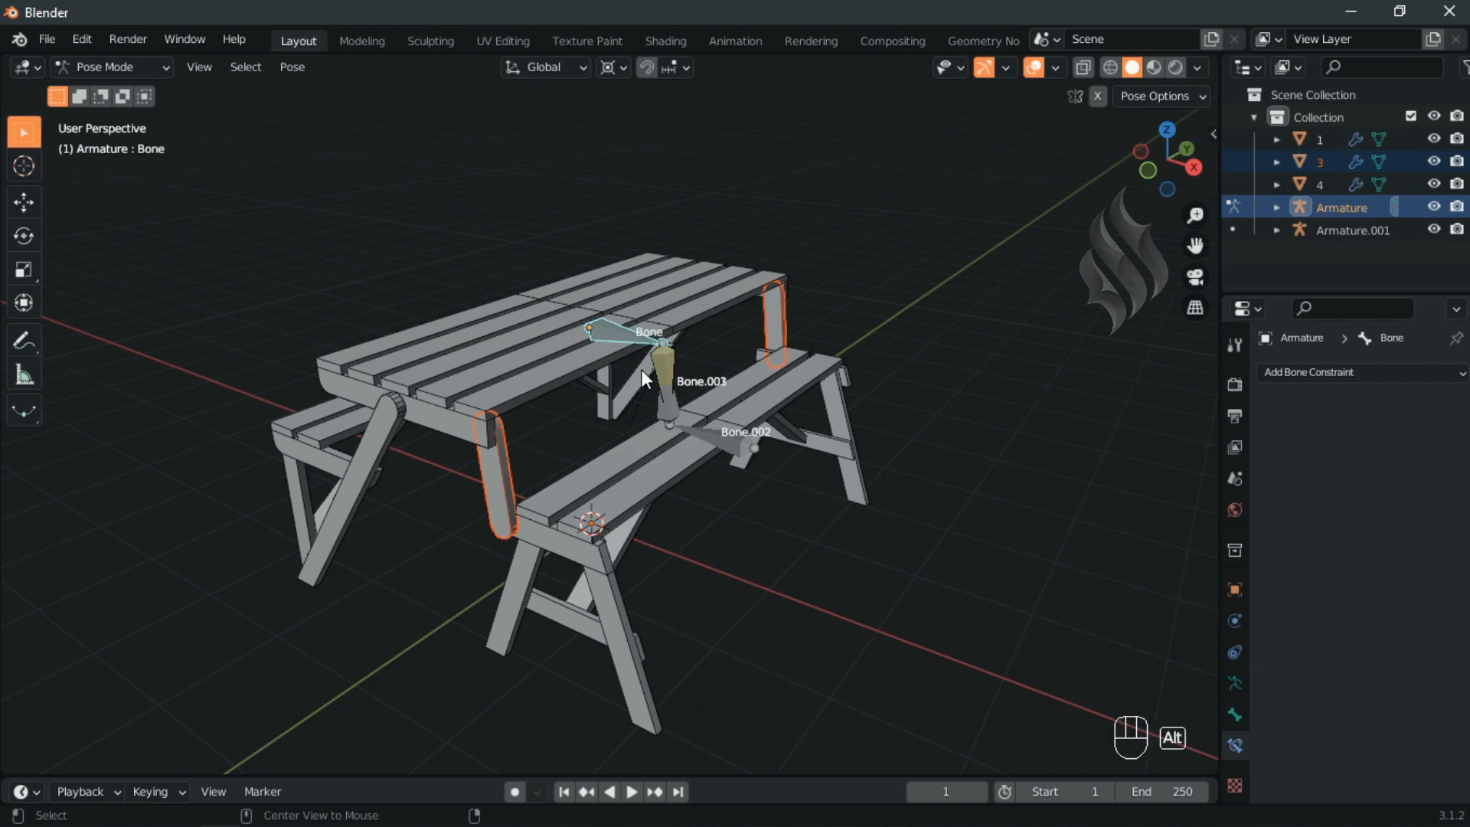
key("alt+a")
left_click(661, 362, "shift")
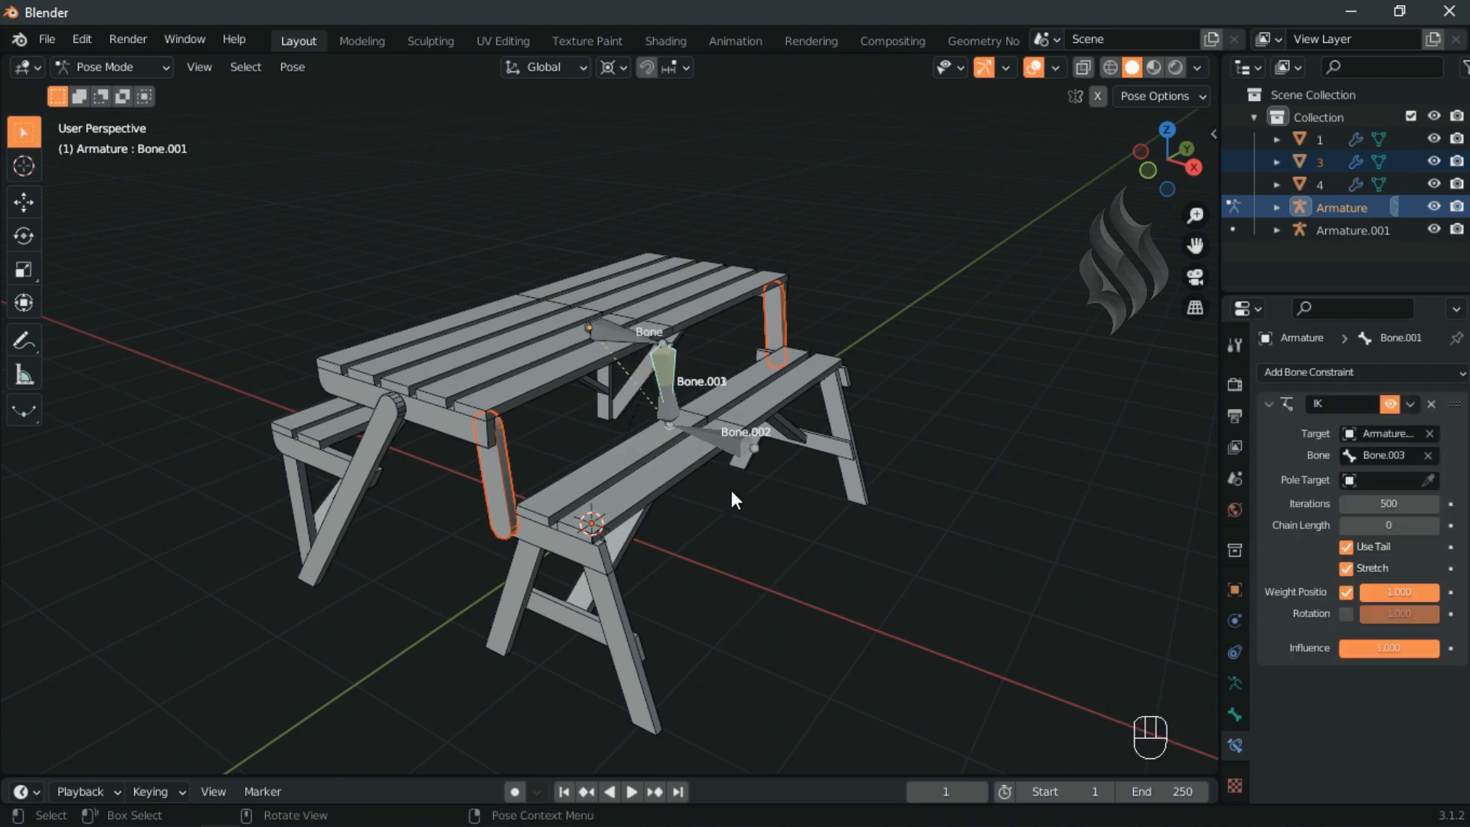
key("ctrl+p")
left_click(732, 497)
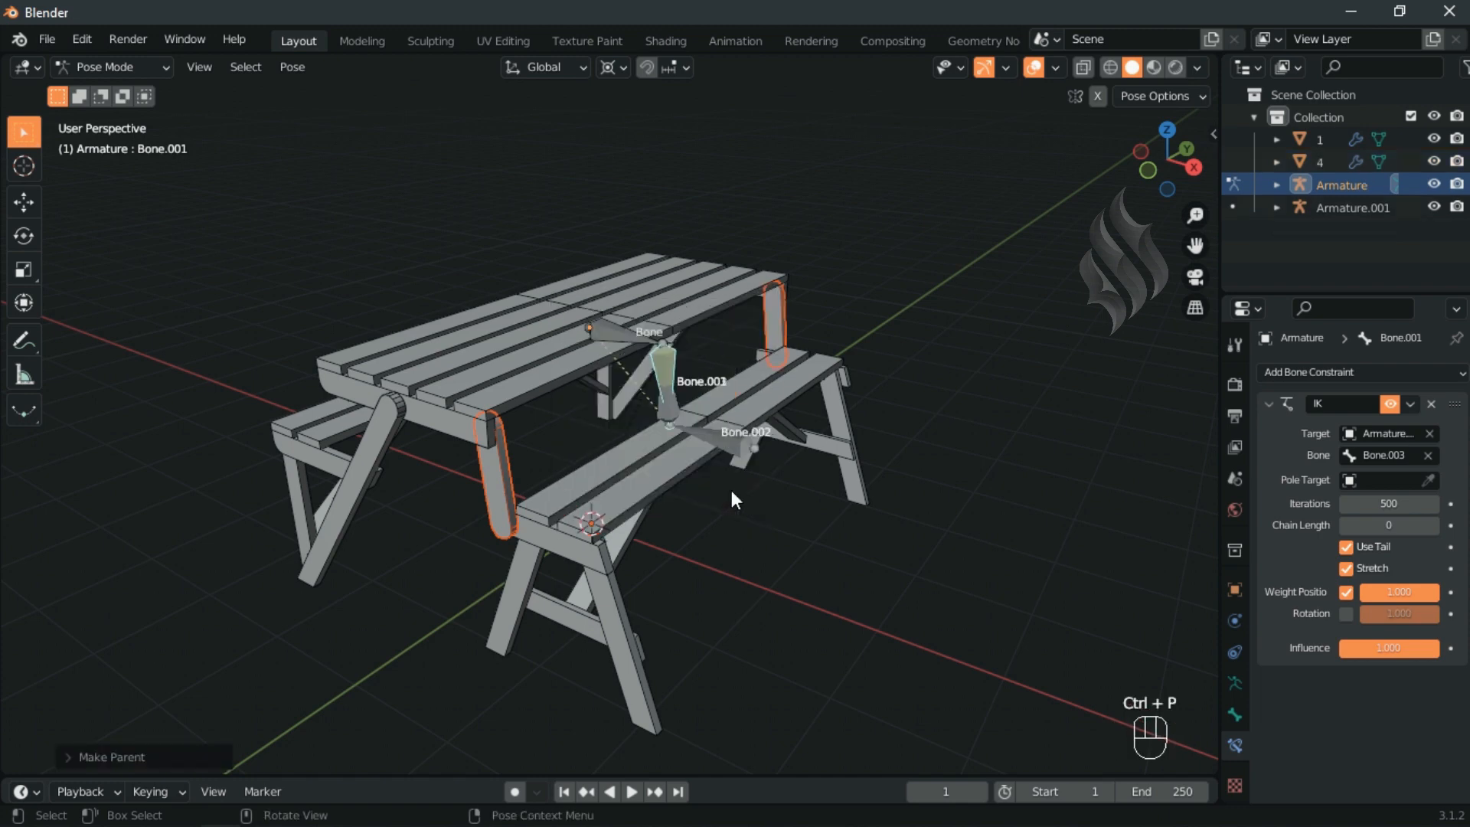
left_click(138, 77)
left_click(118, 90)
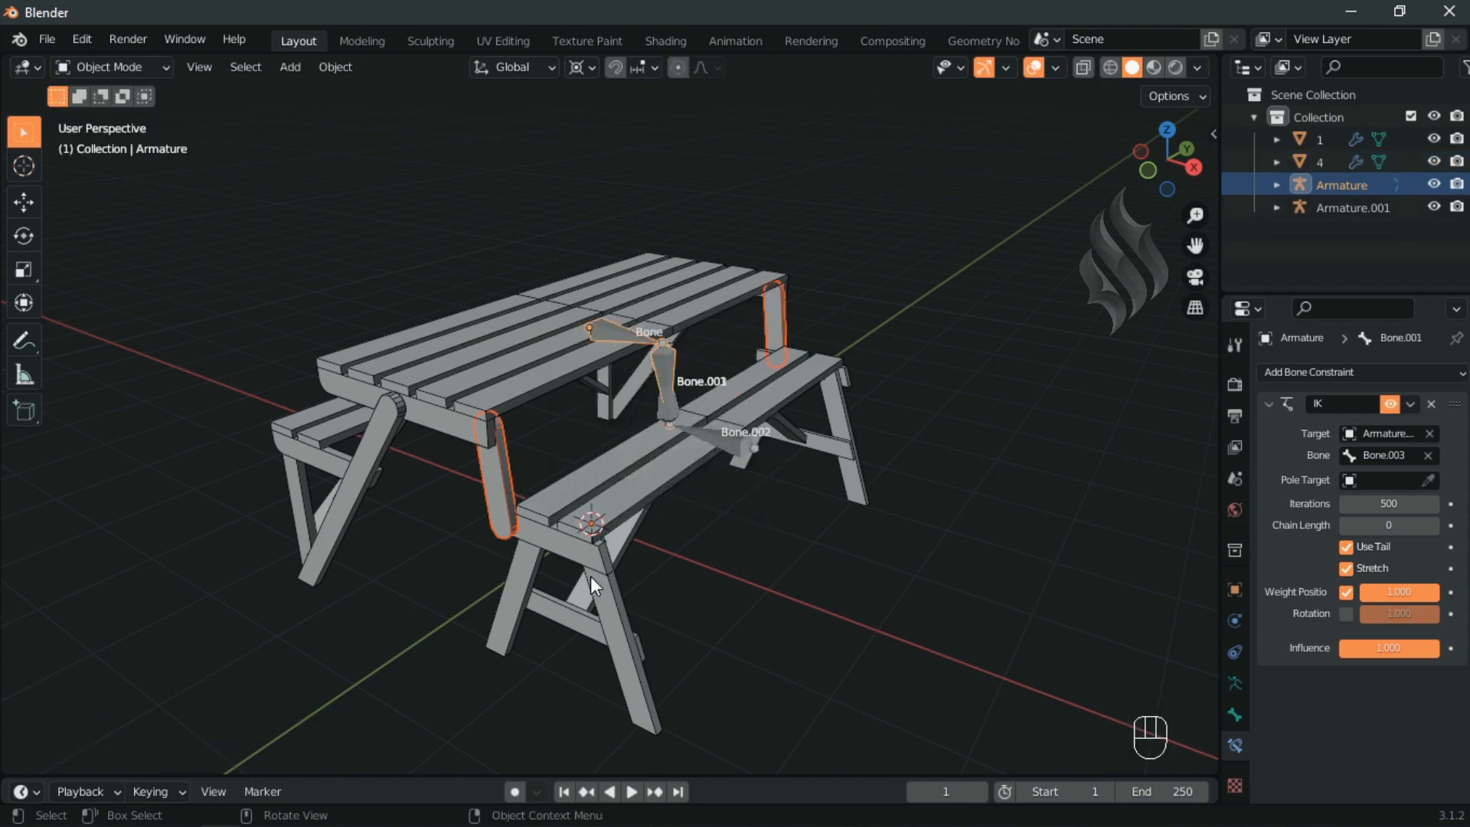
Parent the separate bench (object 4) to Bone.002 of Armature.001 in Pose Mode, then return to Object Mode and deselect everything
left_click(603, 595)
left_click(727, 441, "shift")
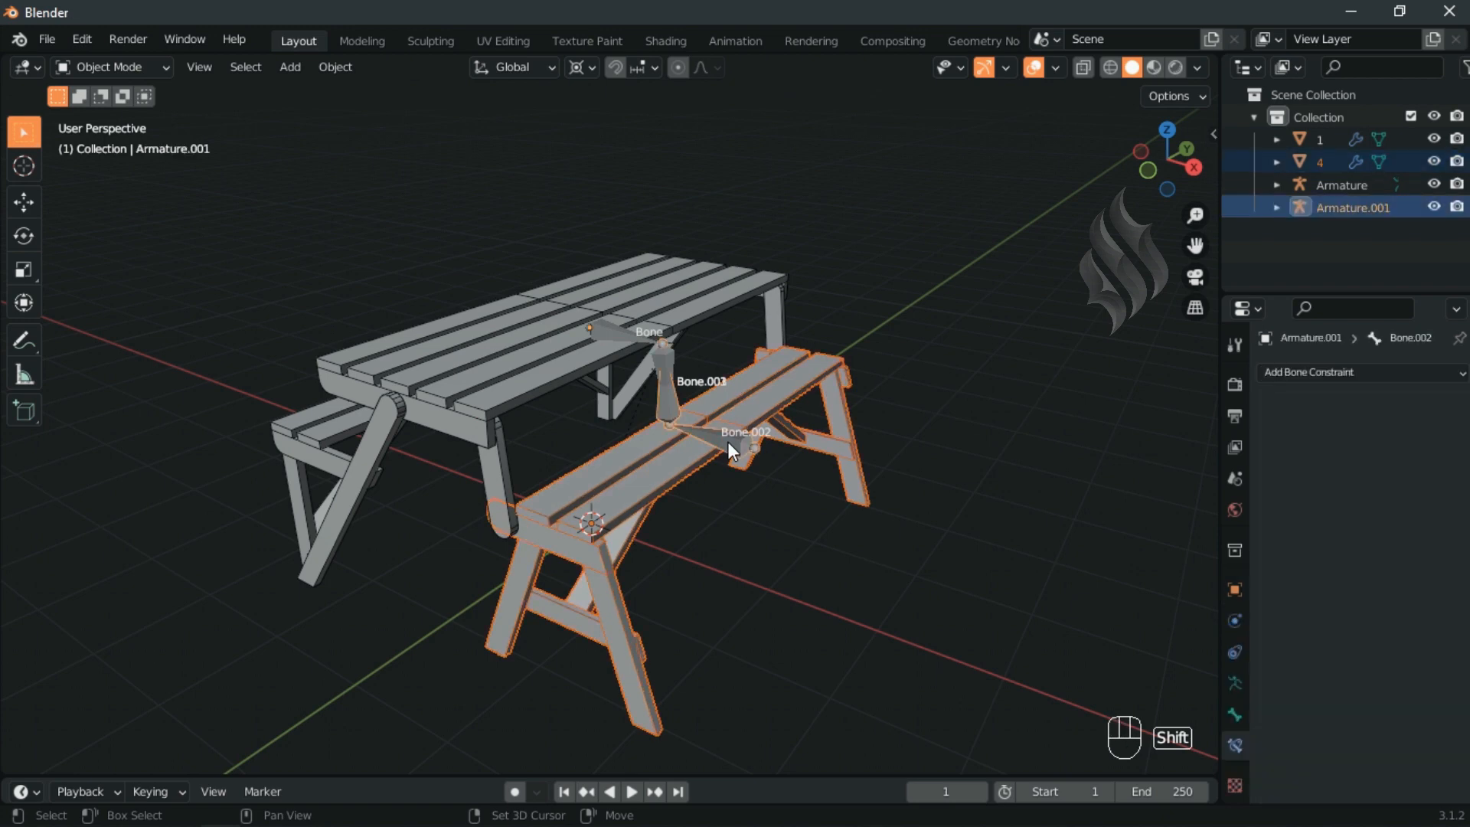
left_click(115, 67)
left_click(115, 136)
key("alt+a")
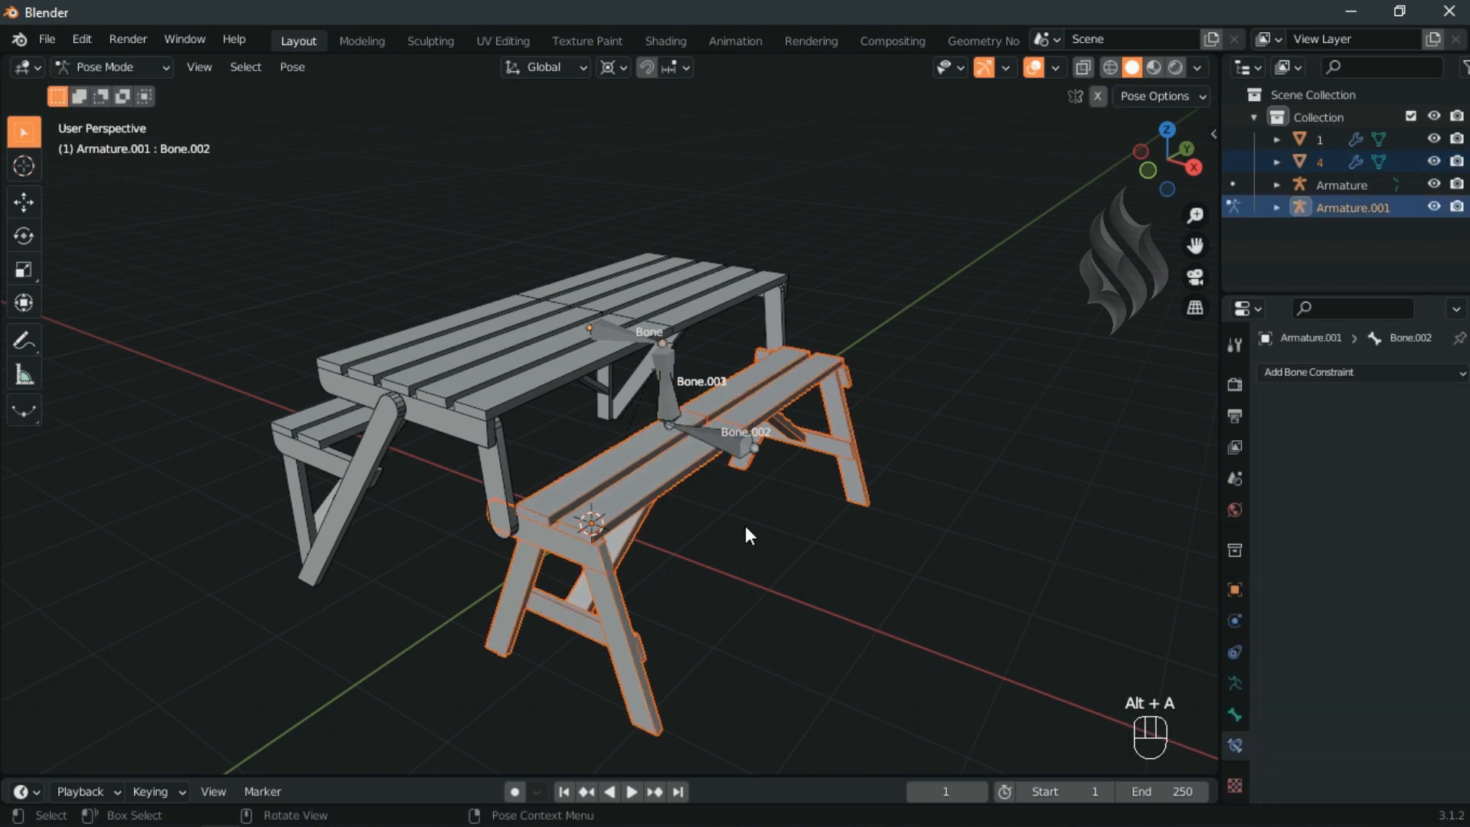
left_click(776, 479, "shift")
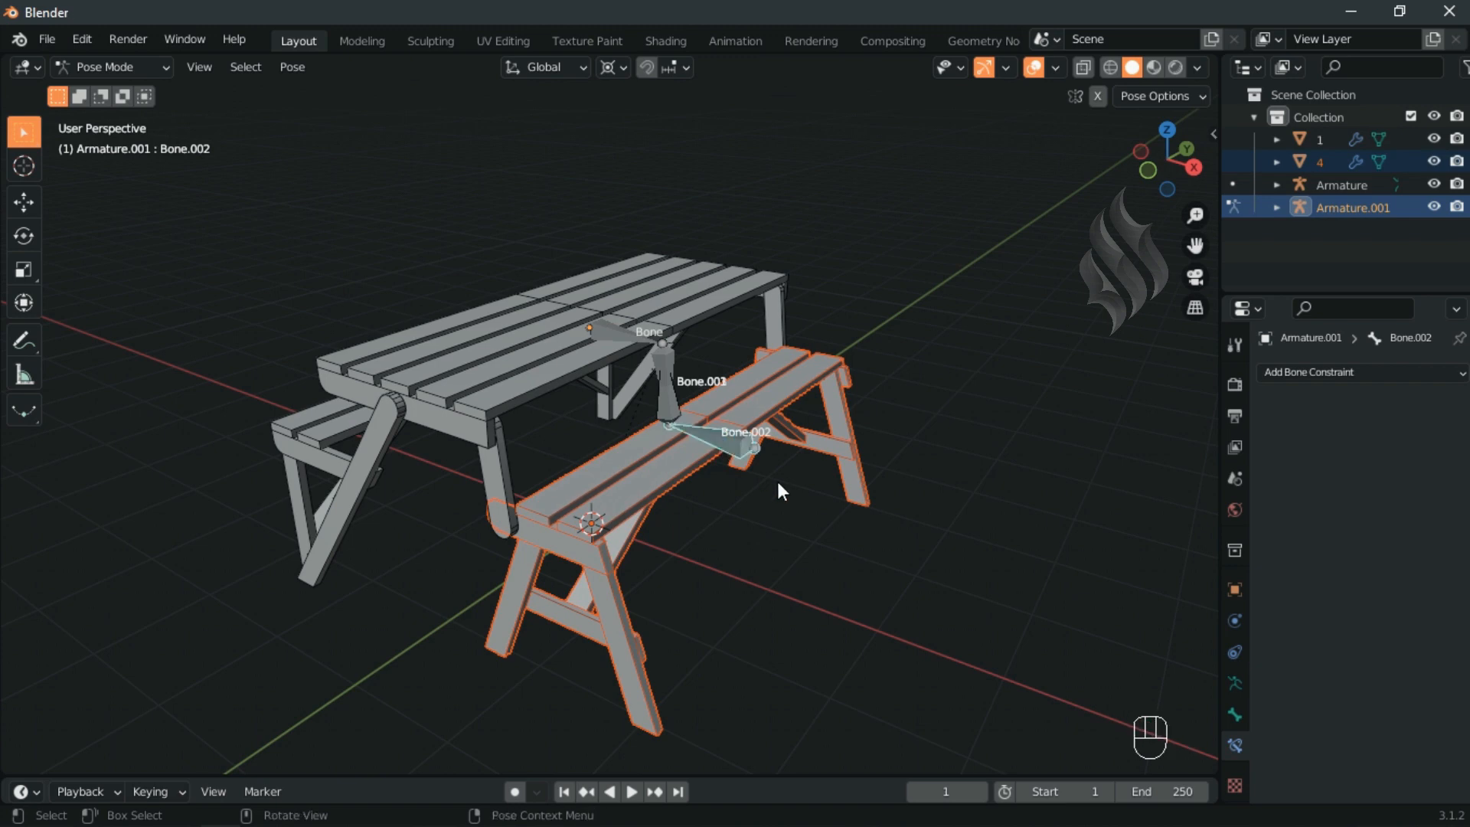
key("ctrl+p")
left_click(778, 483)
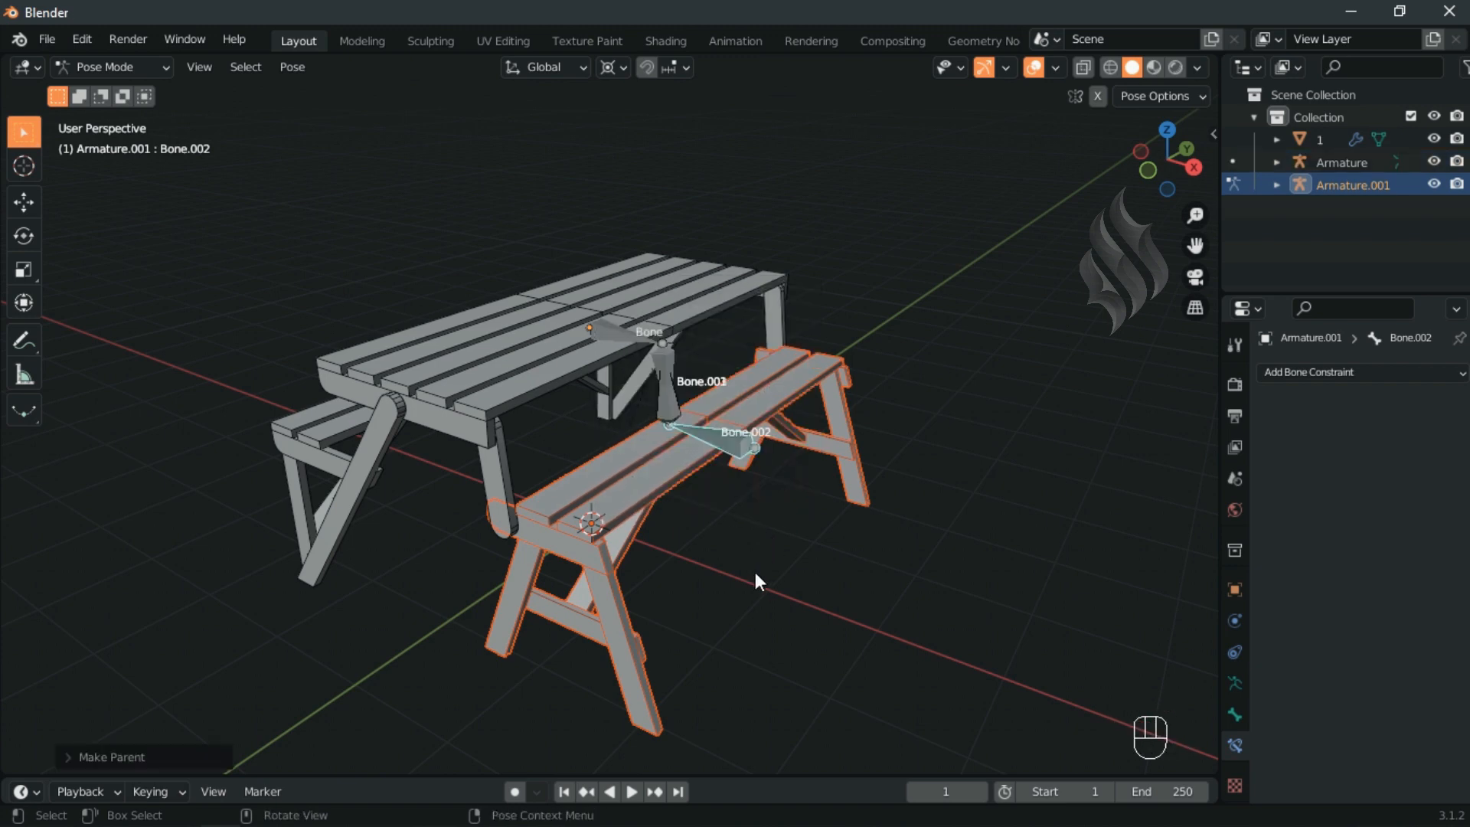
left_click(133, 77)
left_click(130, 91)
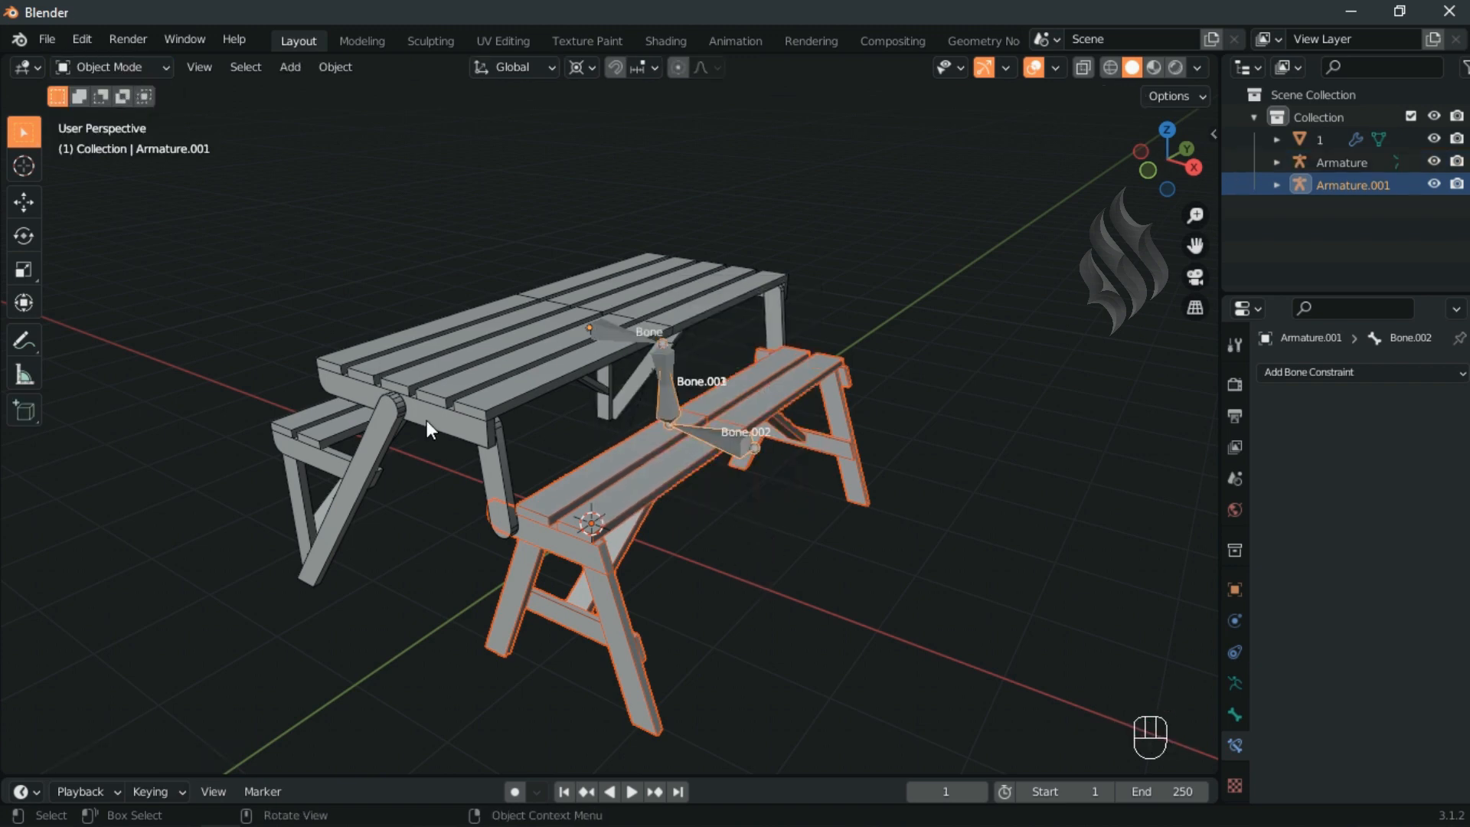
left_click(605, 703)
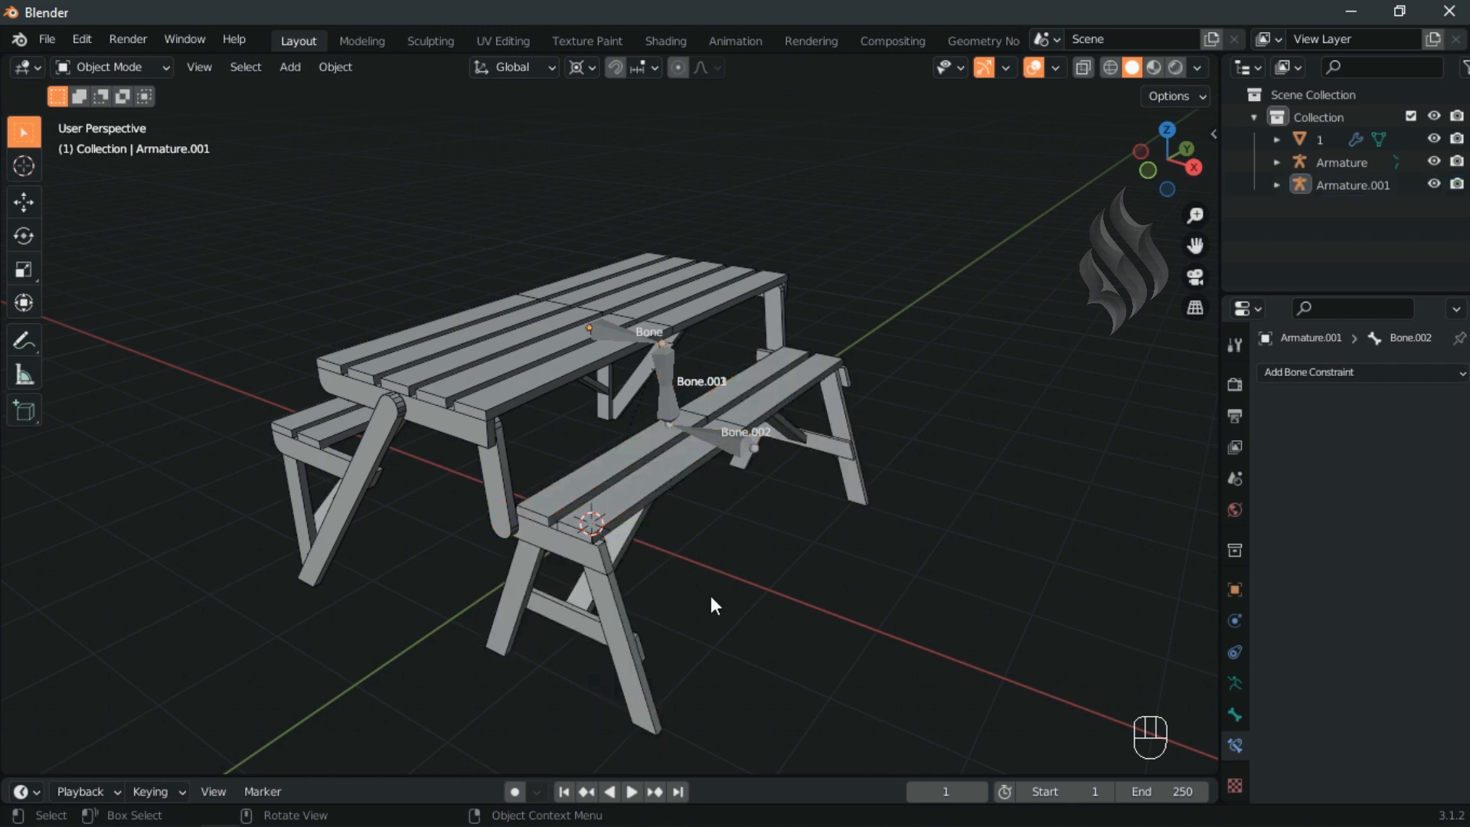
Test the folding in front view by moving Armature.001 along X, and cancel the move
key("KP_1")
left_click(775, 410)
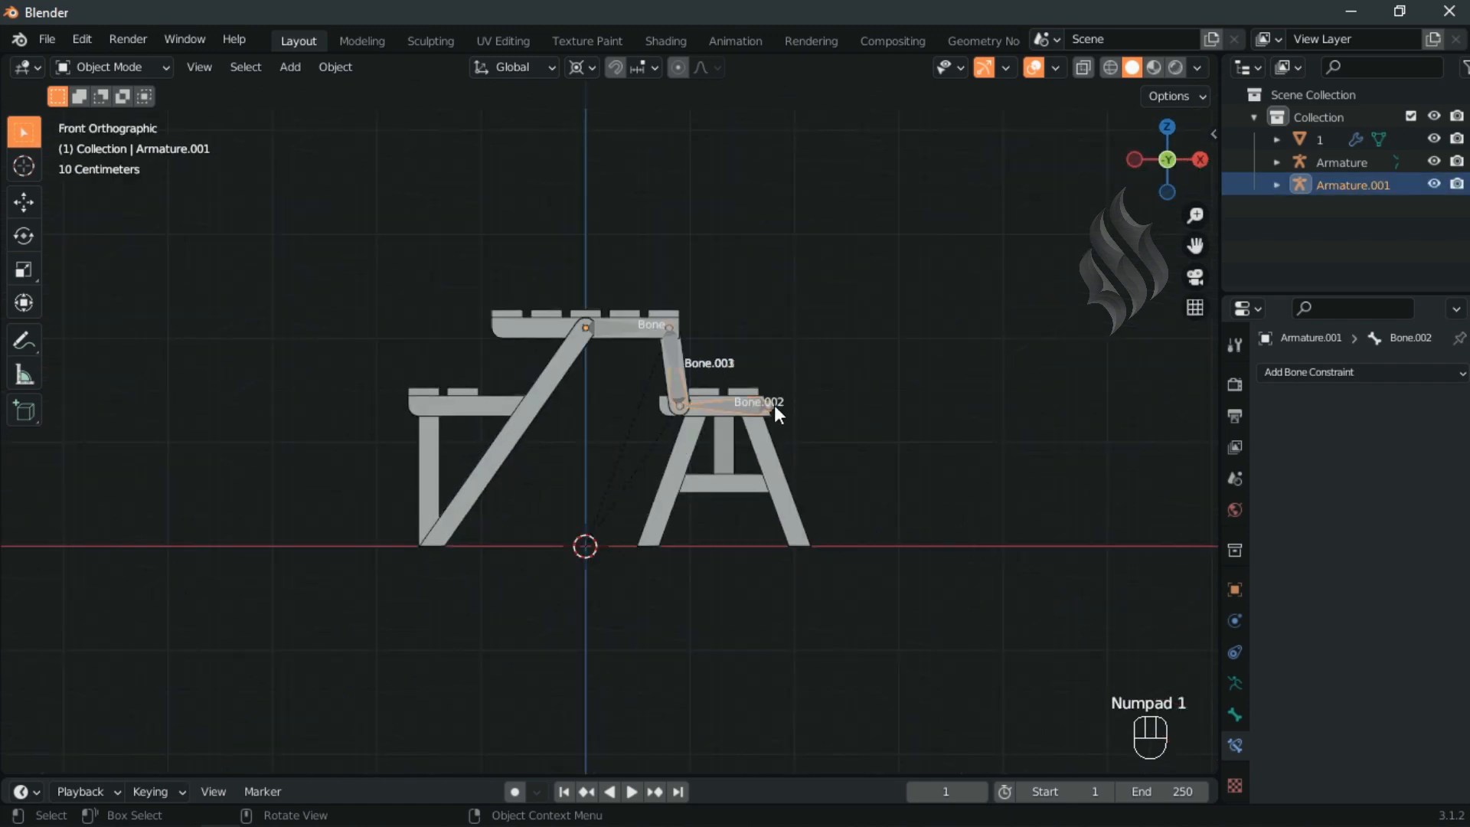
key("g")
key("x")
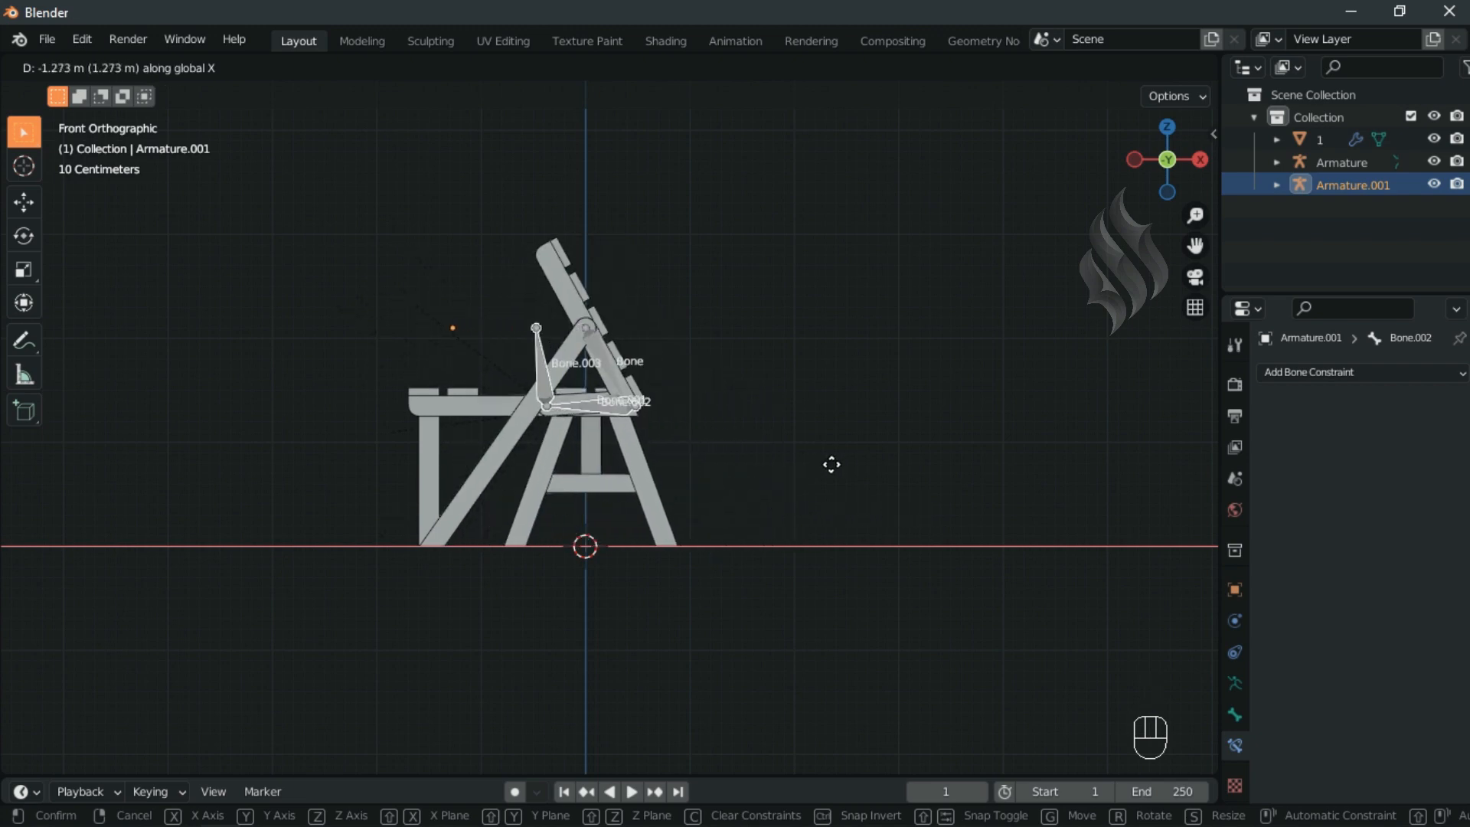
key("Escape")
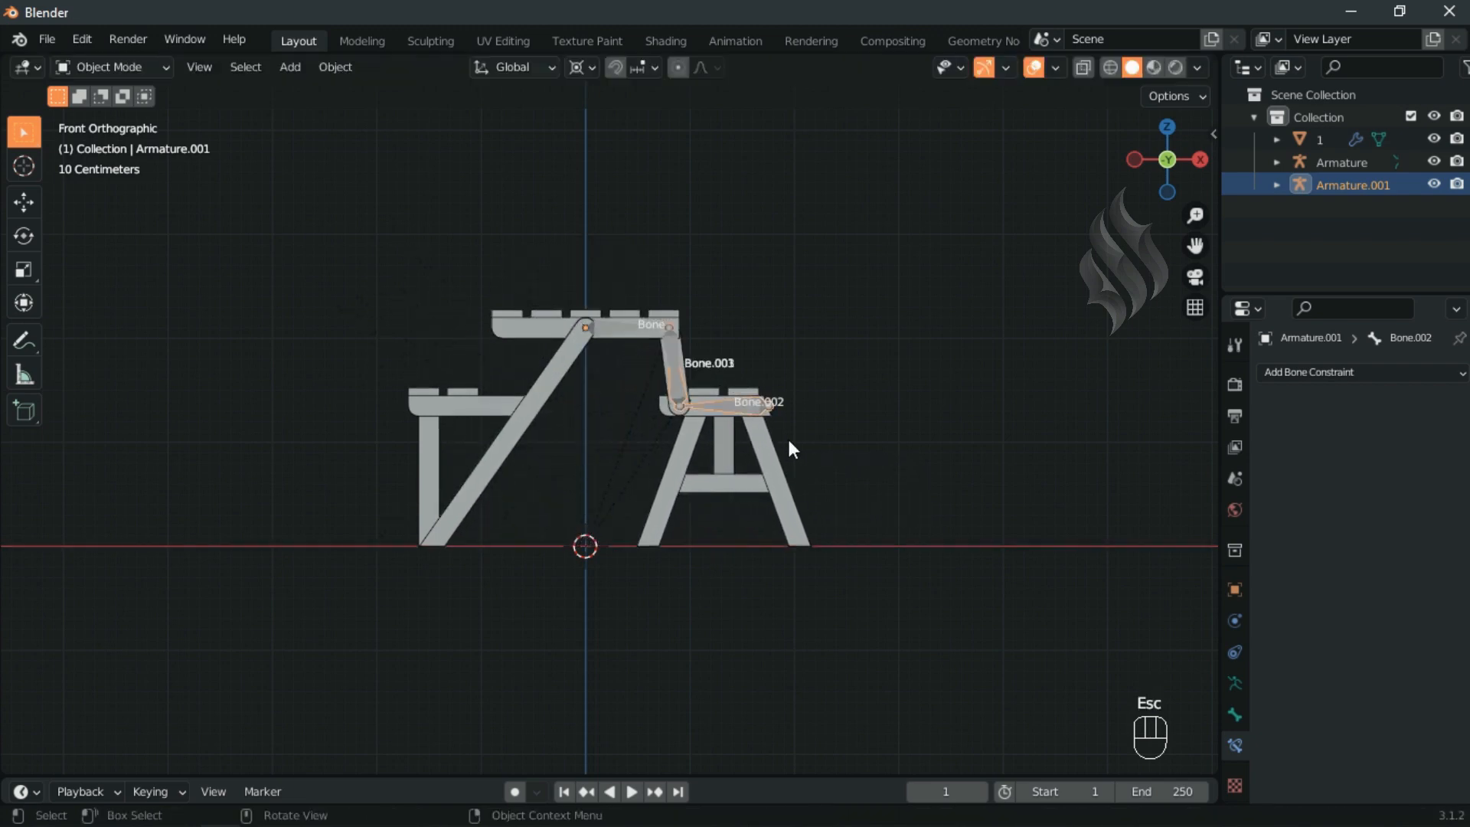
Enlarge the timeline, set the animation range to start at 0 and end at 150, and set the current frame to 0
left_click_drag(827, 776, 838, 600)
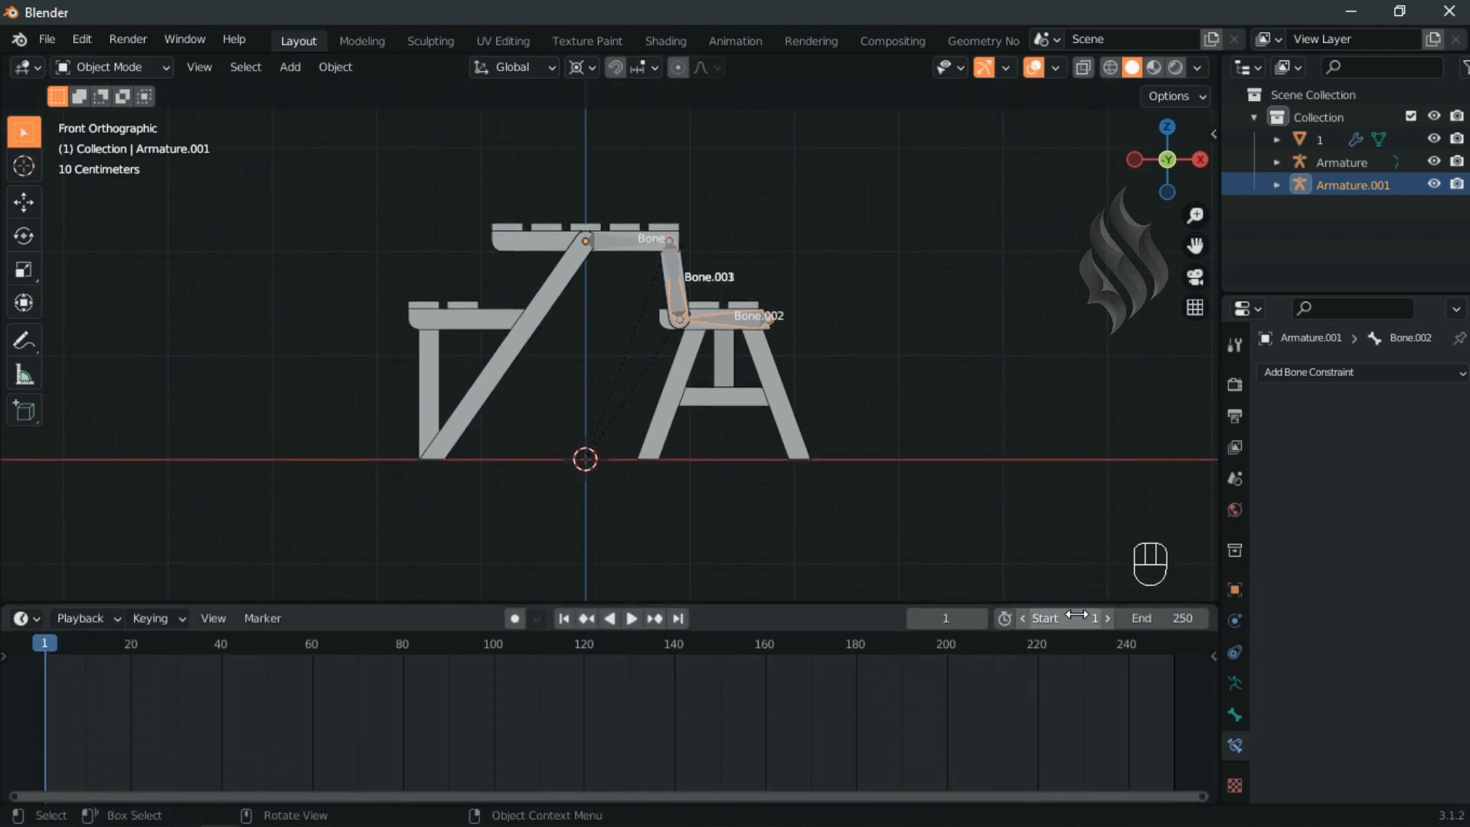
double_click(1066, 621)
type("0")
left_click(874, 630)
double_click(929, 620)
type("0")
key("Tab")
key("Tab")
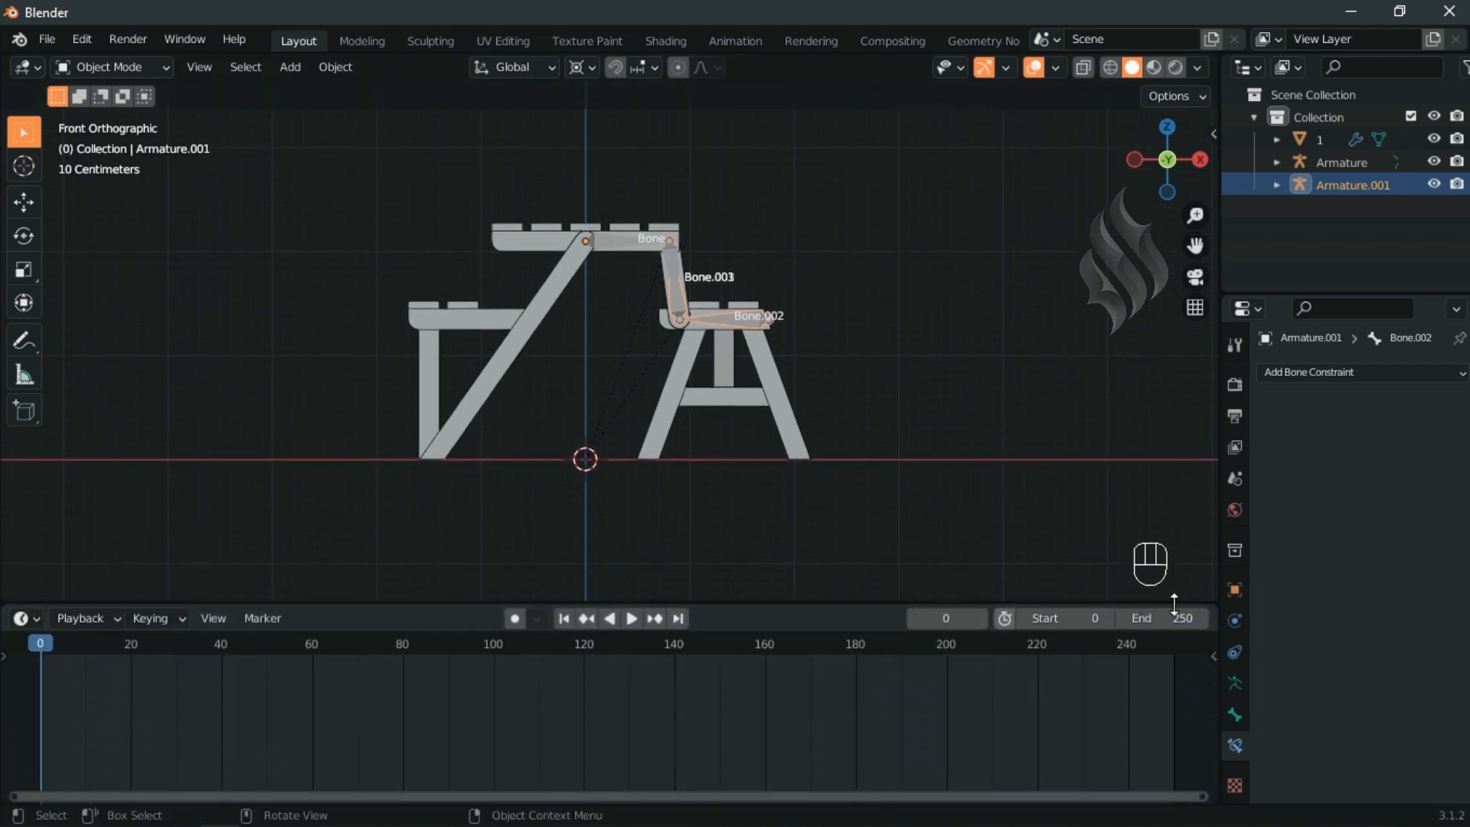
type("150")
left_click(873, 620)
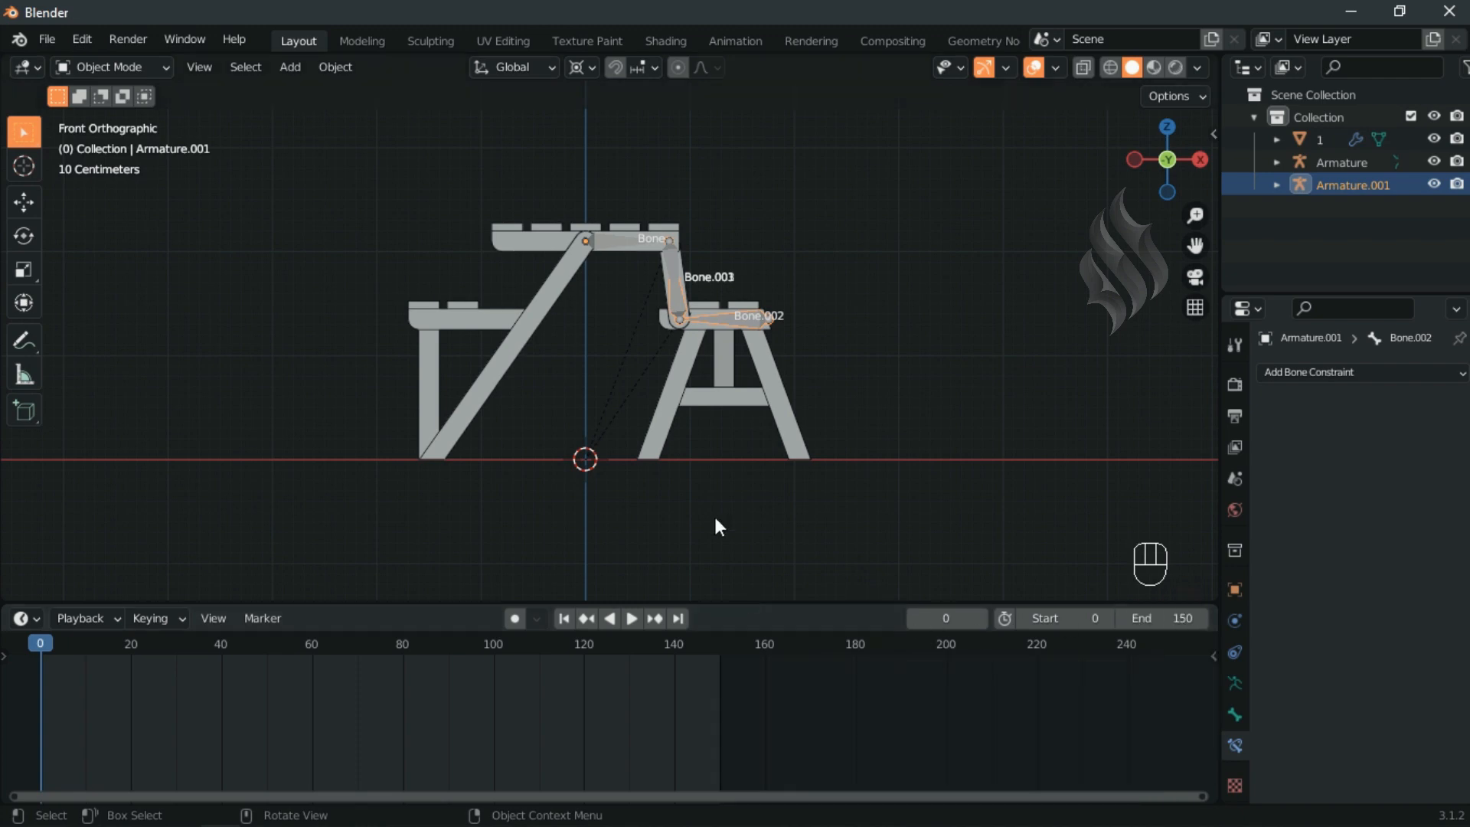
Keyframe Armature.001 at frame 0, move it -1.95 m along X at frame 50, and insert a Location keyframe there
key("i")
left_click(770, 314)
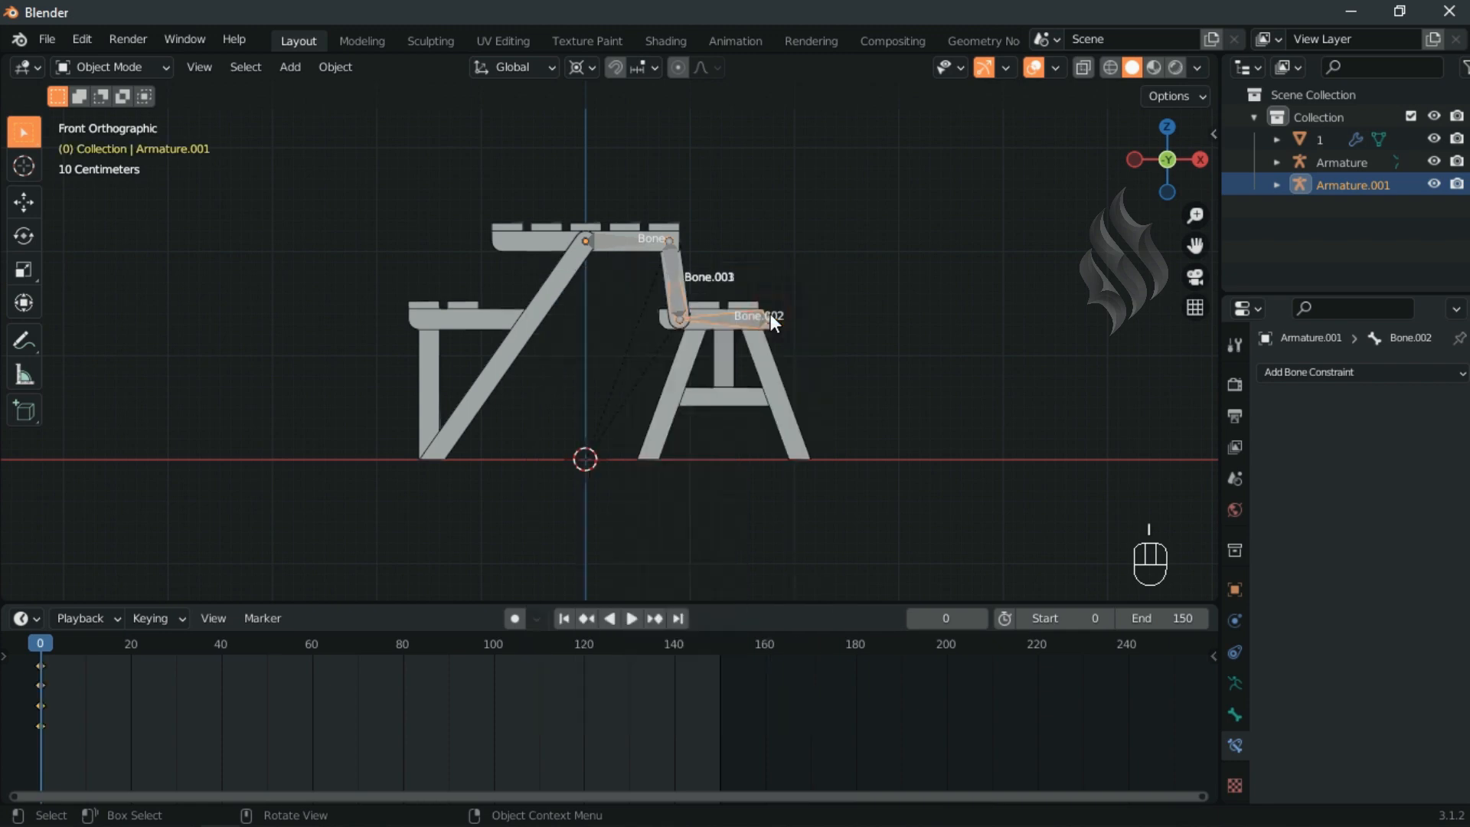
left_click(267, 650)
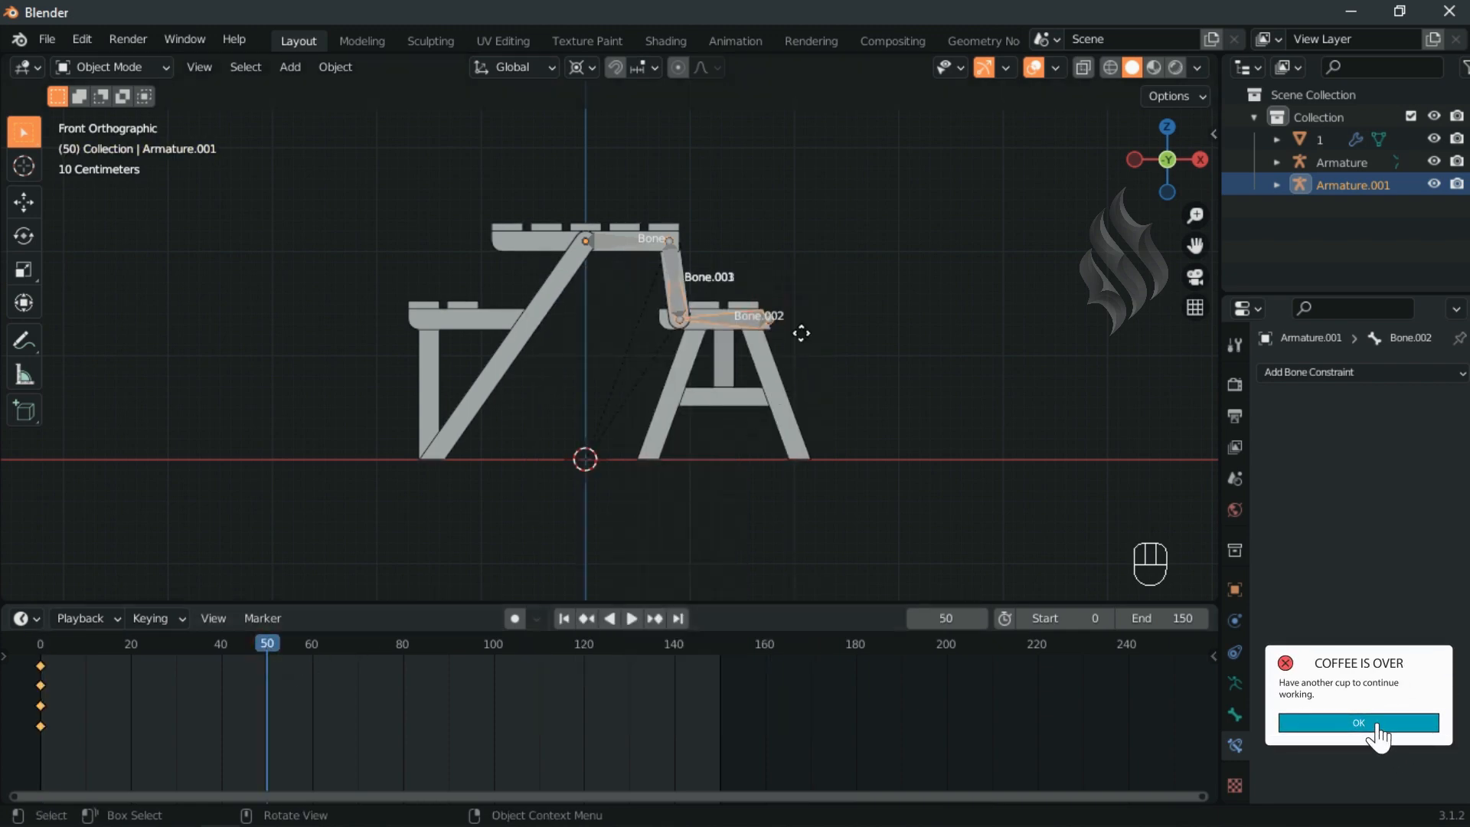
type("gx-1.93")
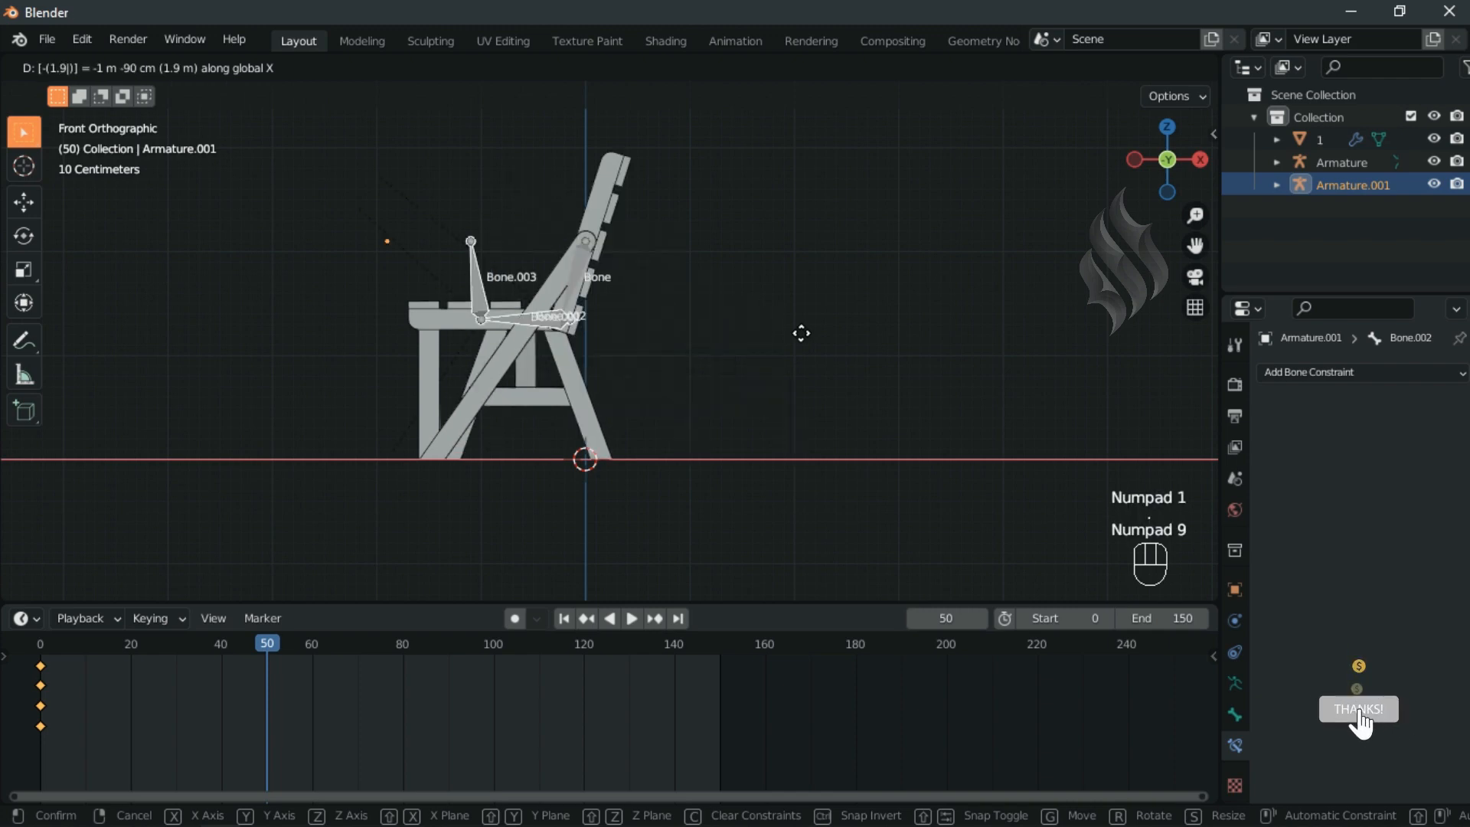
type("5")
key("Return")
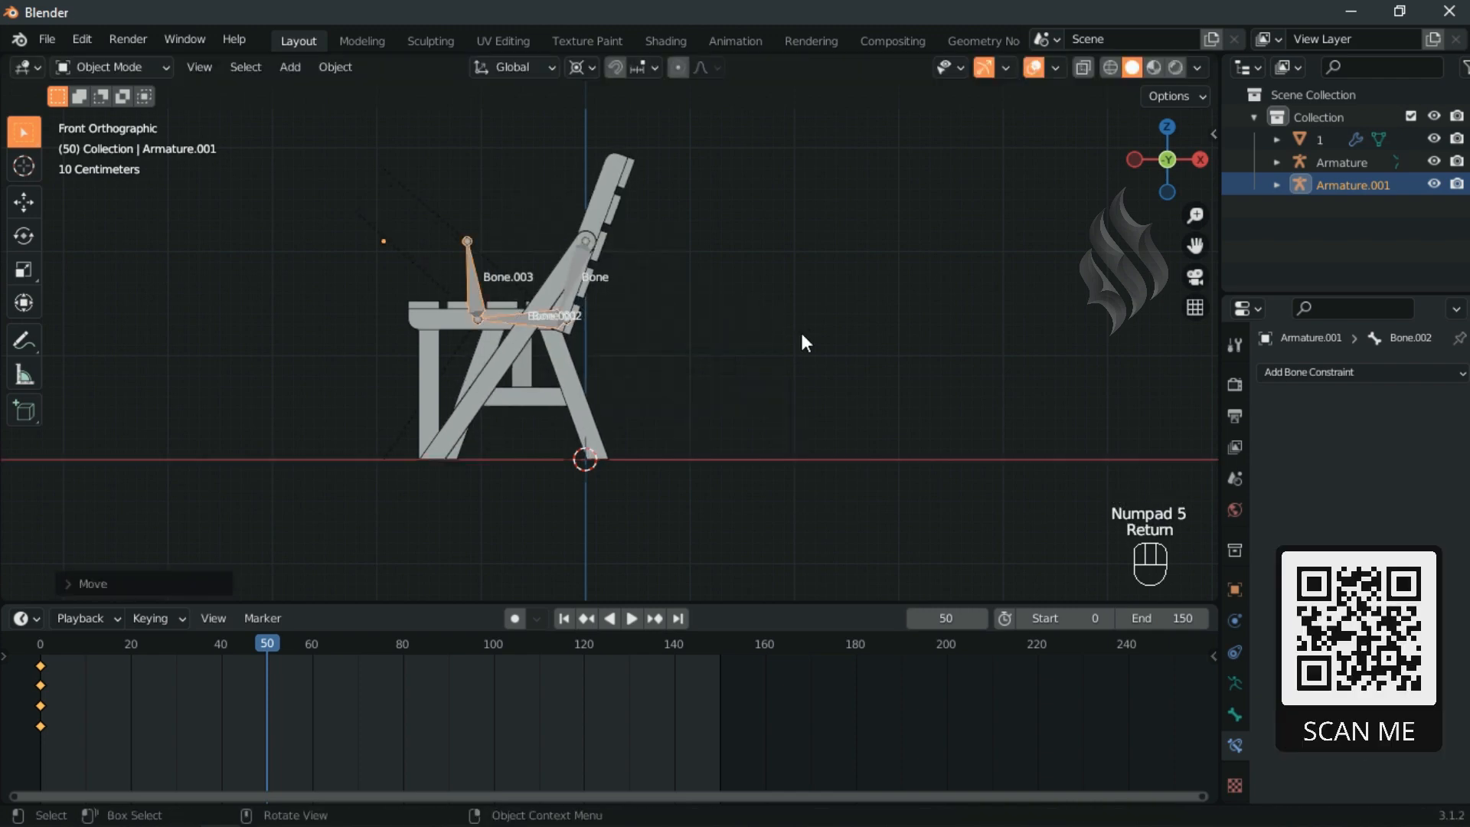
key("i")
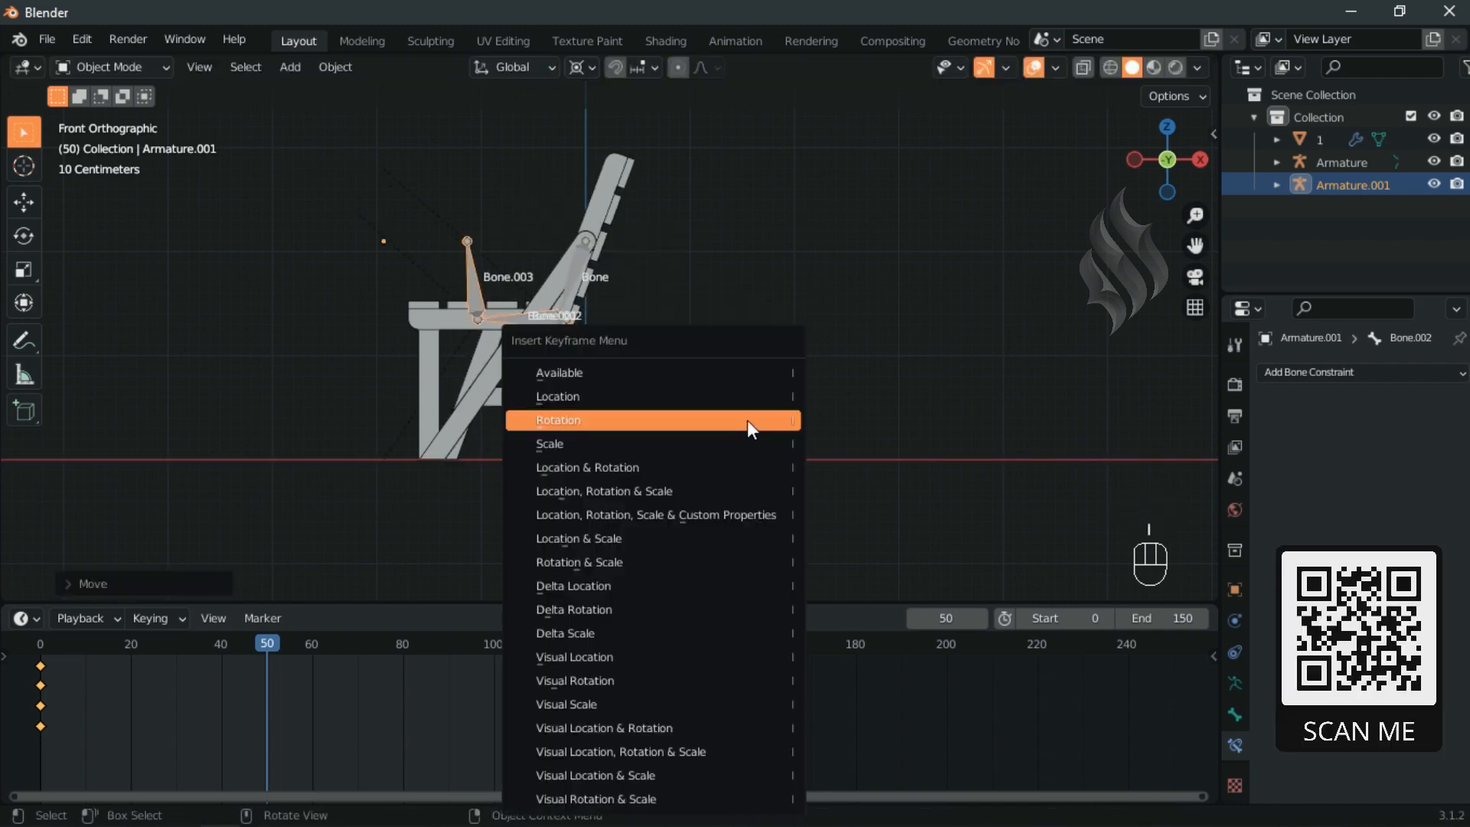
left_click(747, 401)
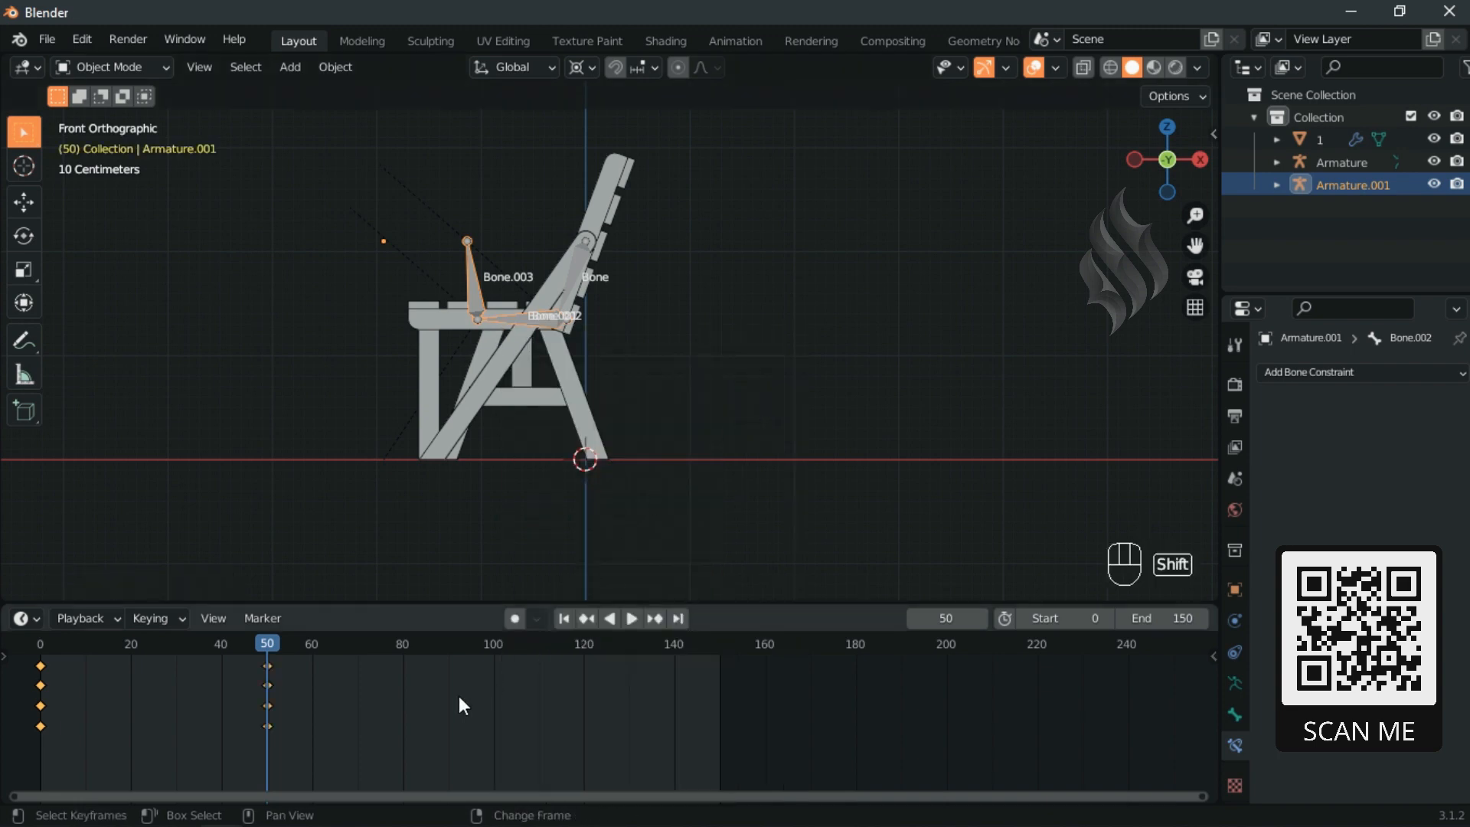
Duplicate both keyframes, mirror the copies over the current frame, and place them at frames 100 and 150
key("shift+d")
left_click(526, 694)
right_click(525, 692)
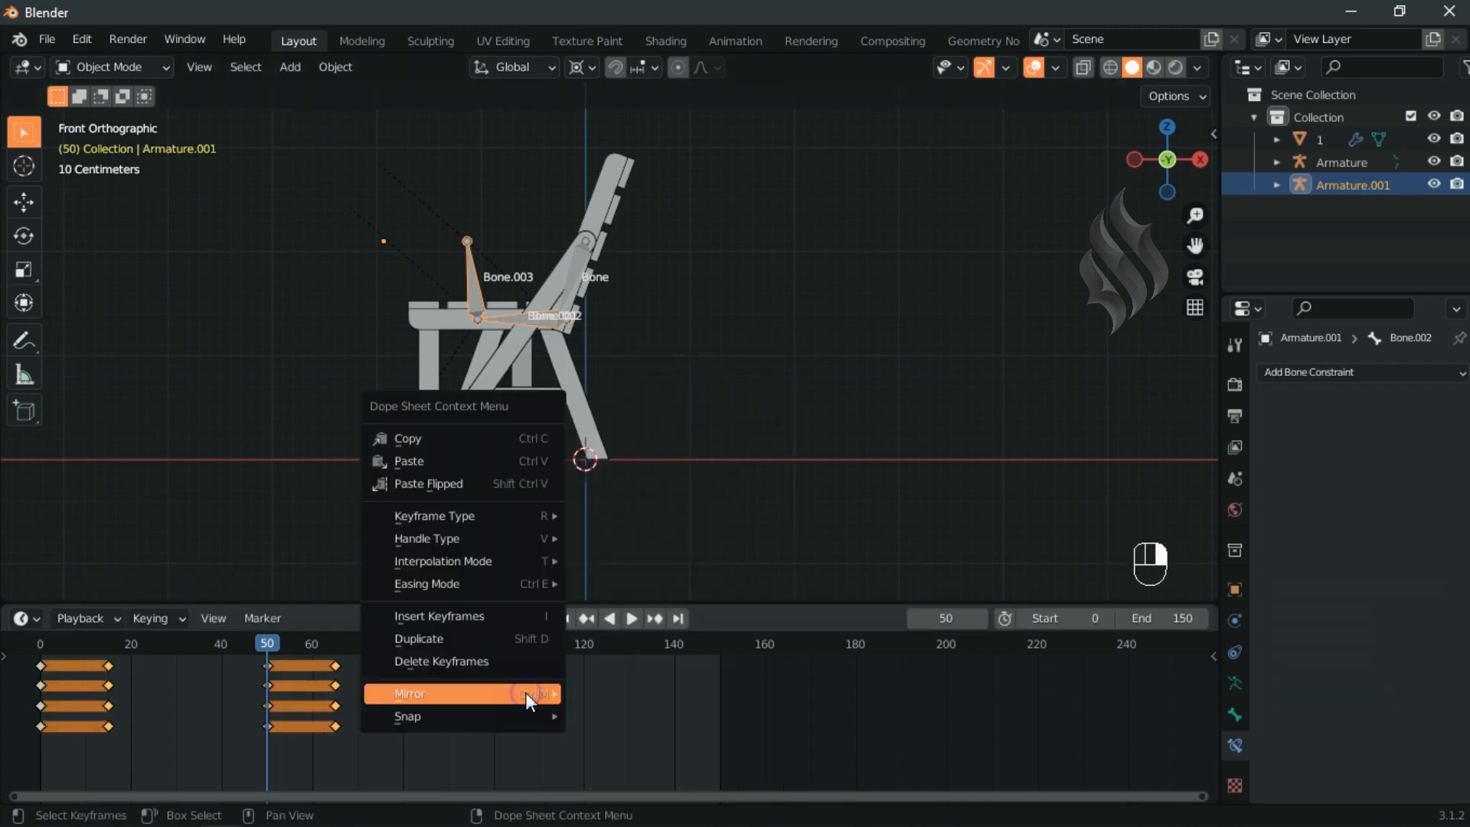
mouse_move(525, 692)
left_click(643, 692)
key("g")
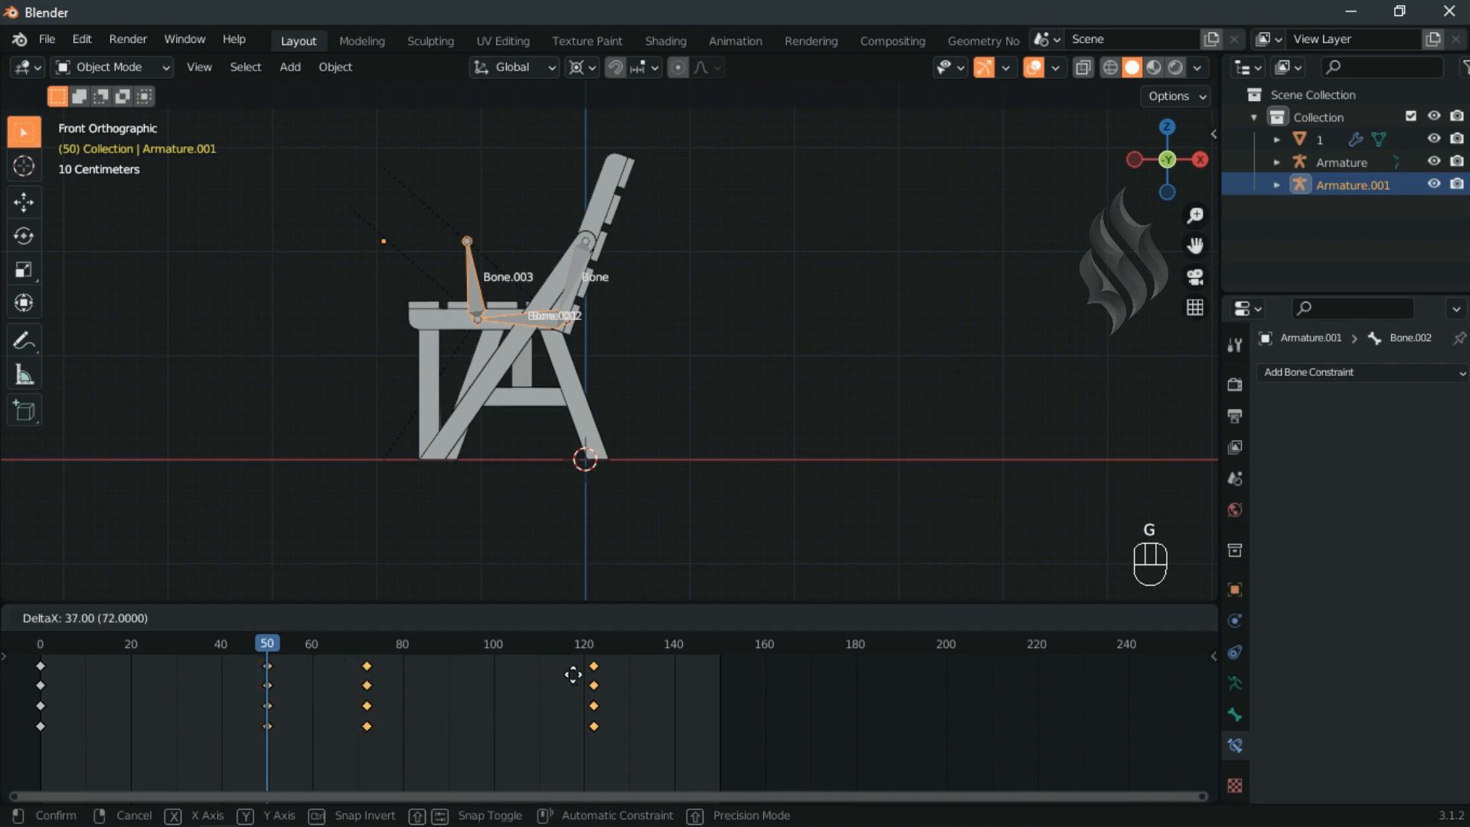
left_click(669, 675)
Play the folding animation from frame 0 in a perspective view of the whole table
left_click(566, 621)
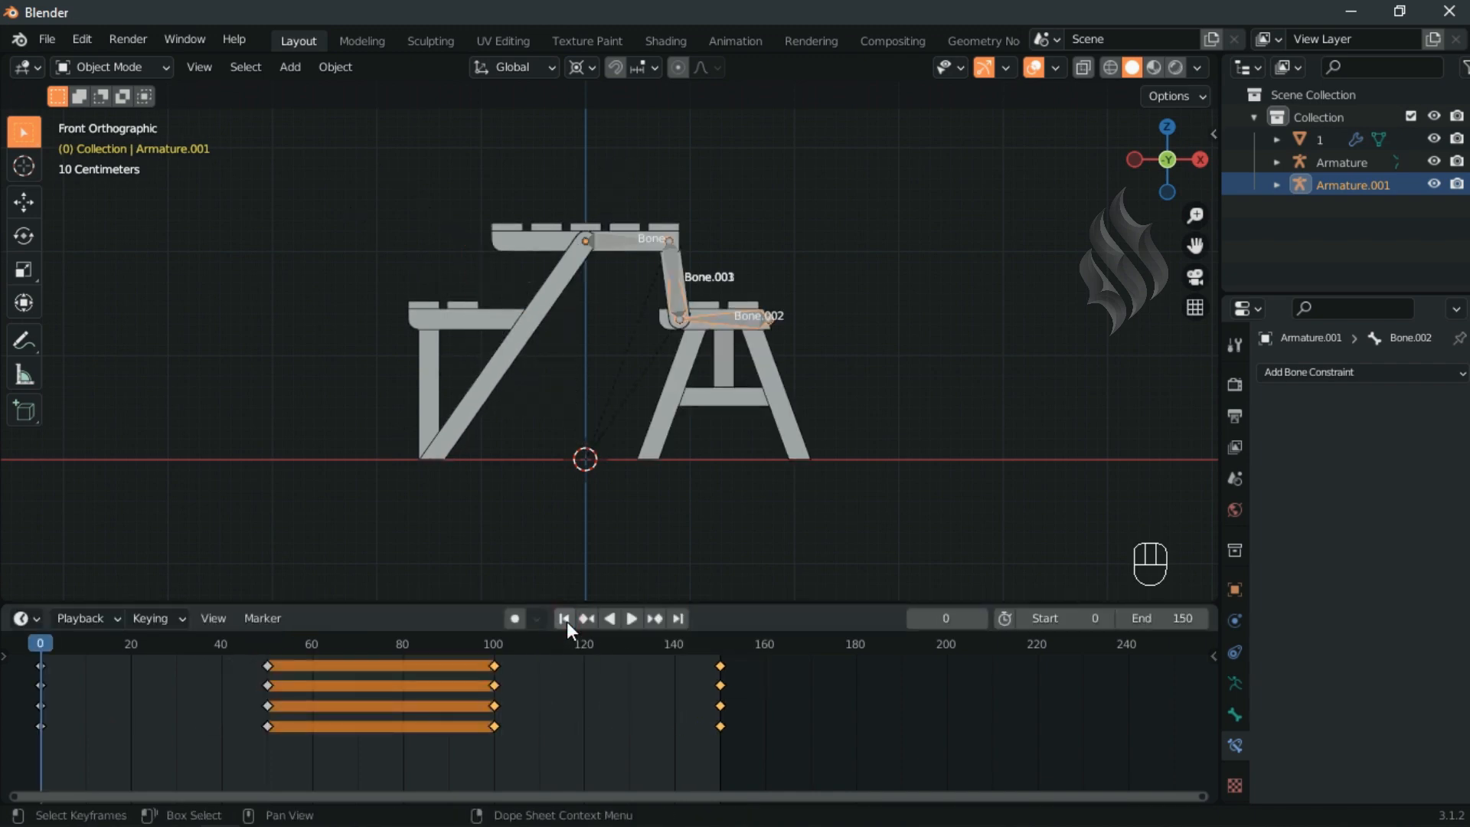
middle_click_drag(490, 462, 660, 400)
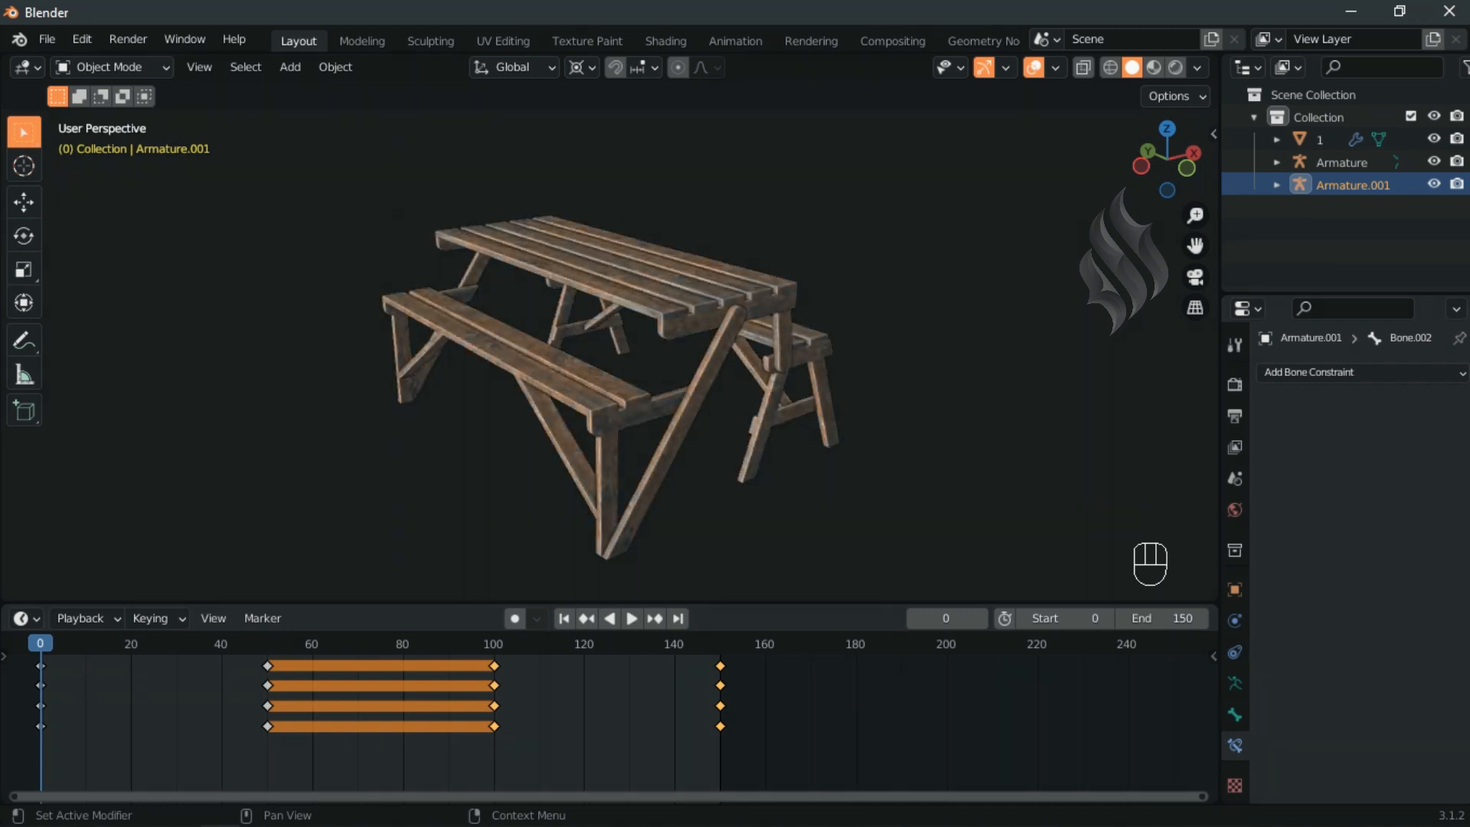
key("space")
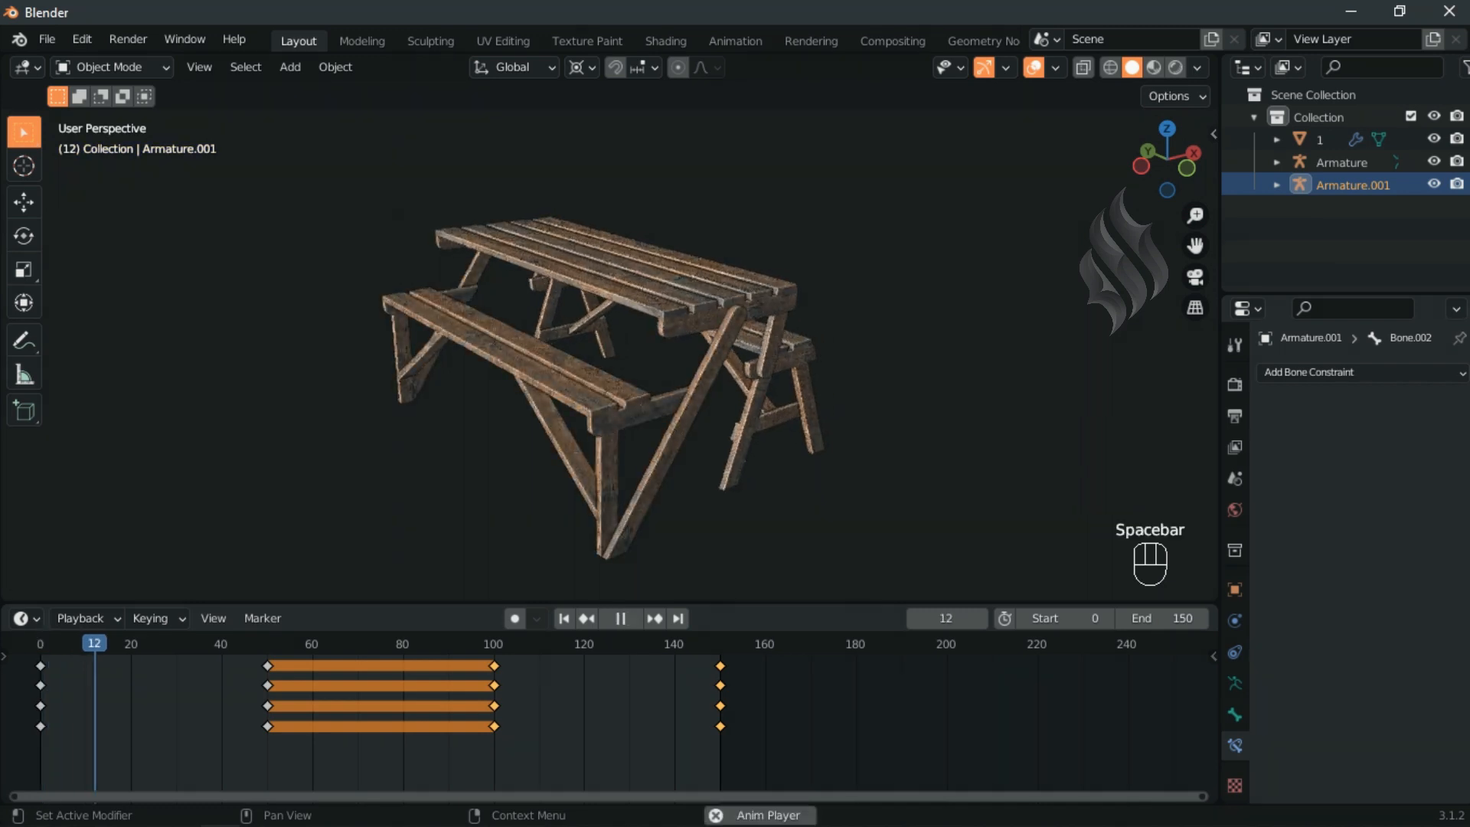